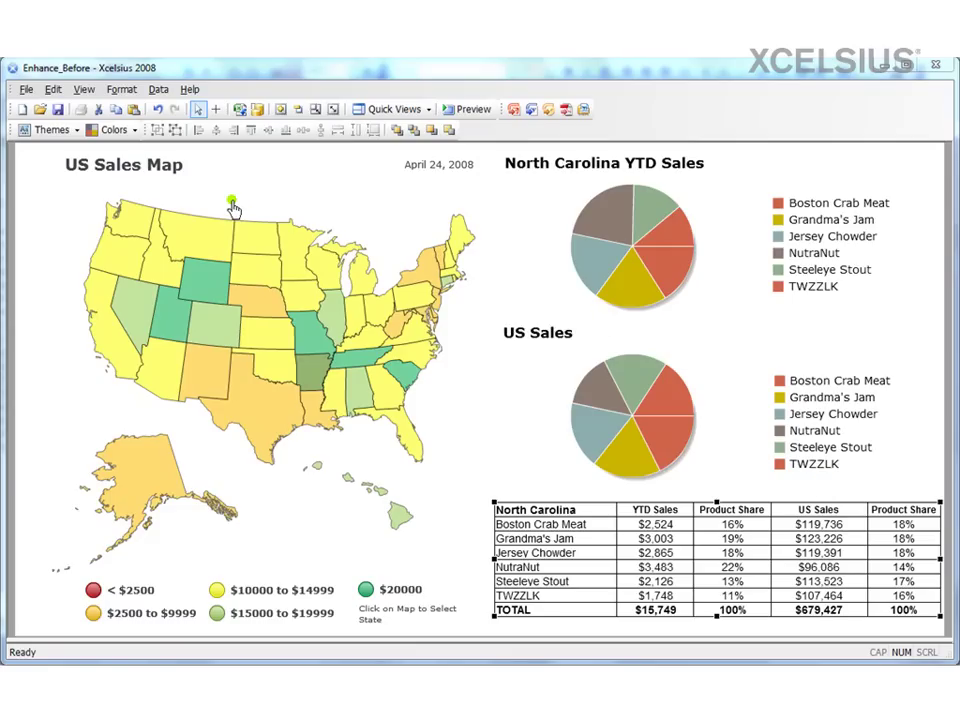
- Save a custom color scheme under the name Custom 1 and check it in the list of color schemes
click(77, 132)
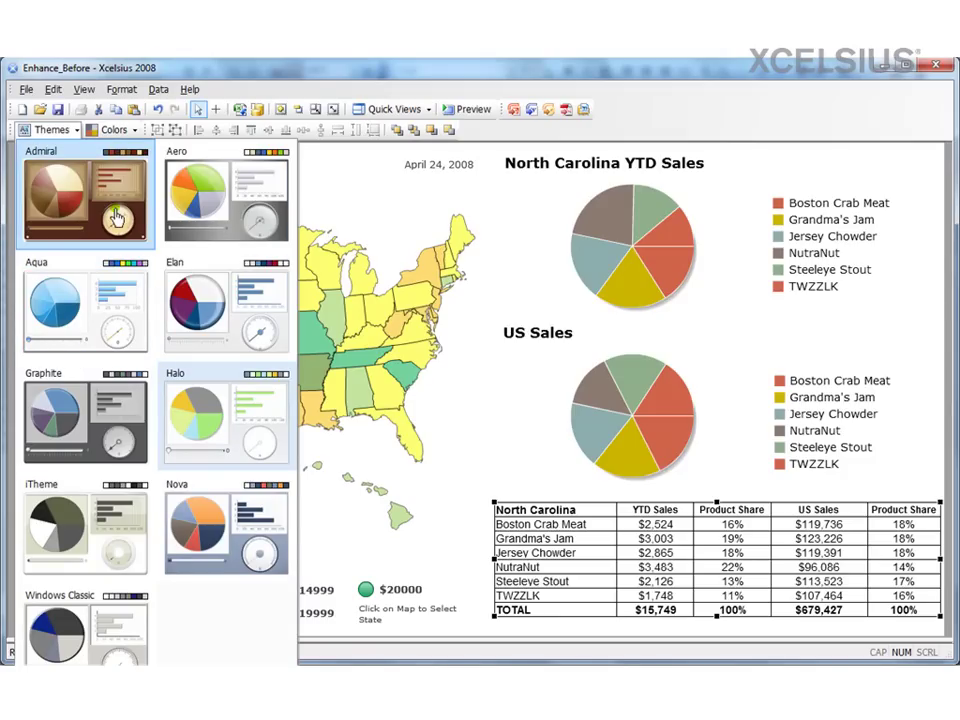
click(127, 131)
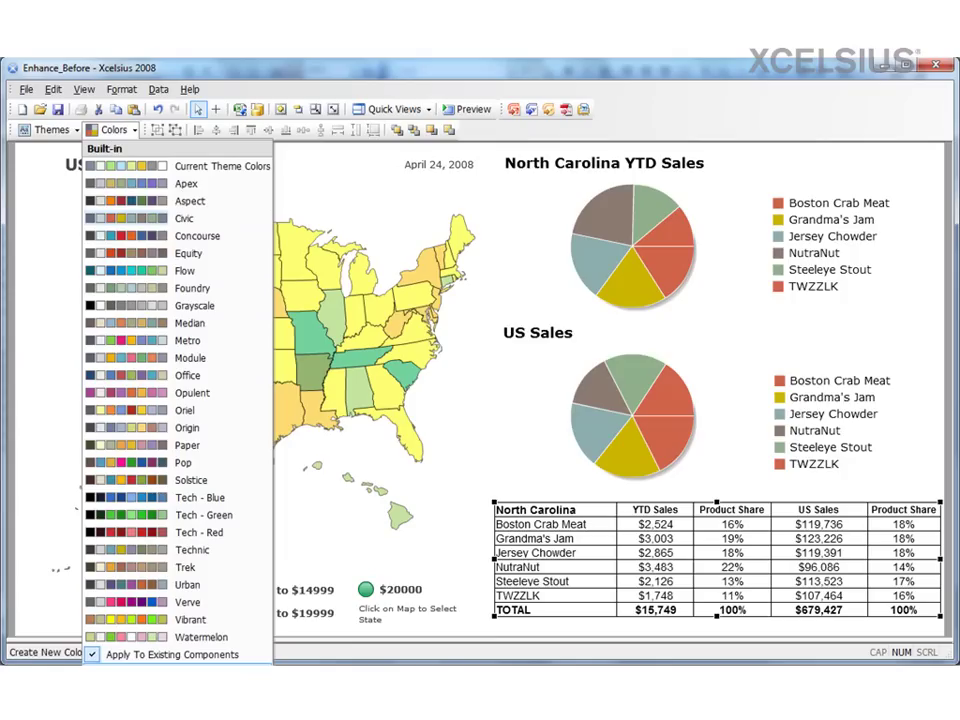
click(257, 649)
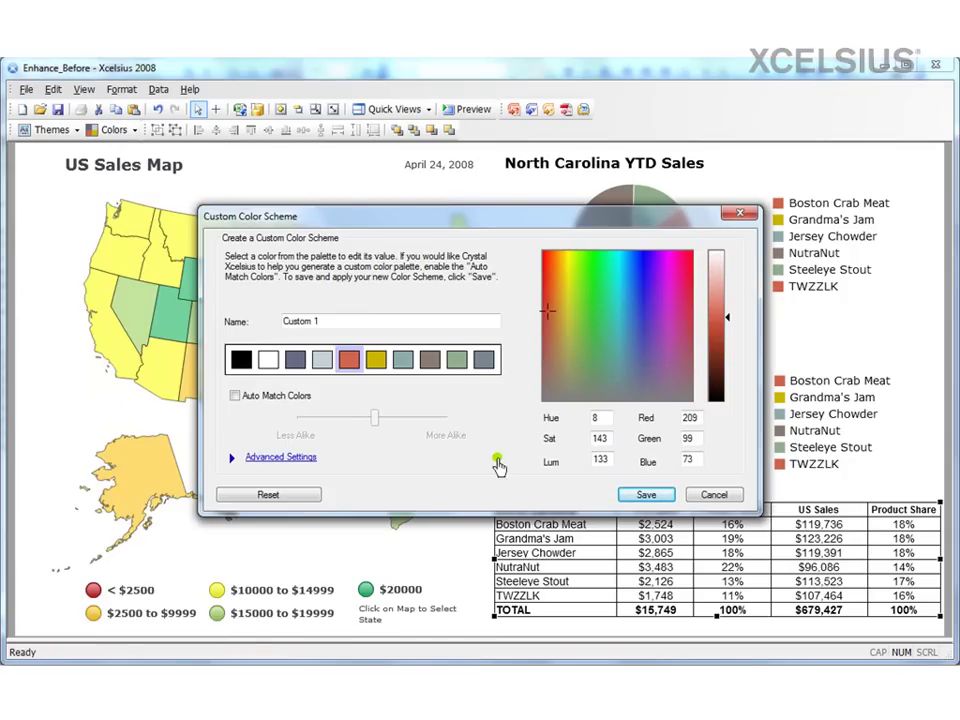
drag(322, 321, 270, 323)
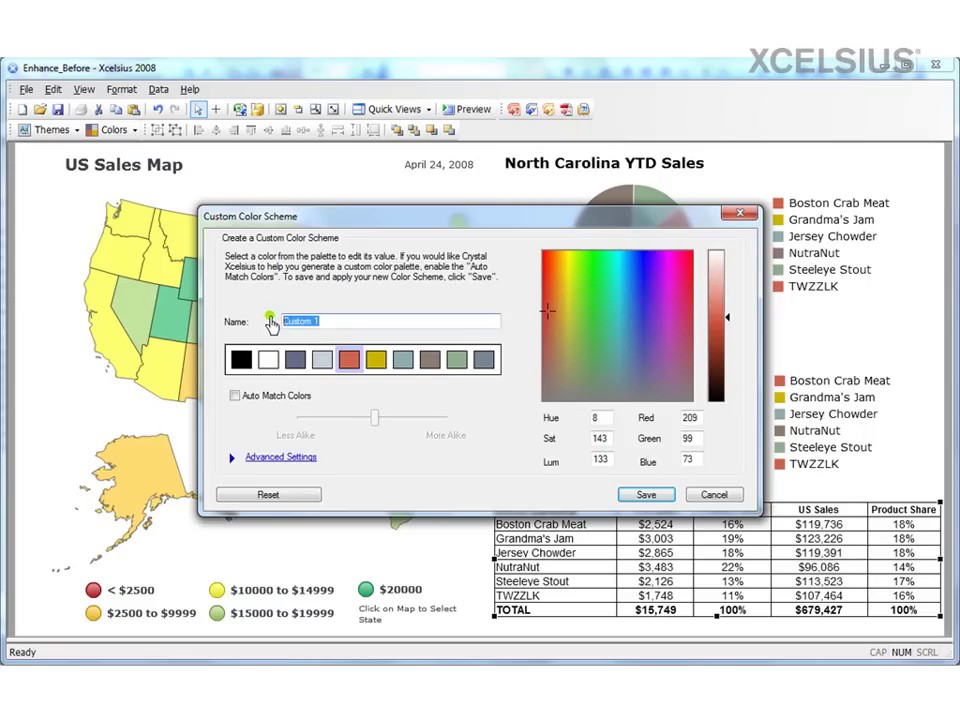
click(646, 494)
click(133, 130)
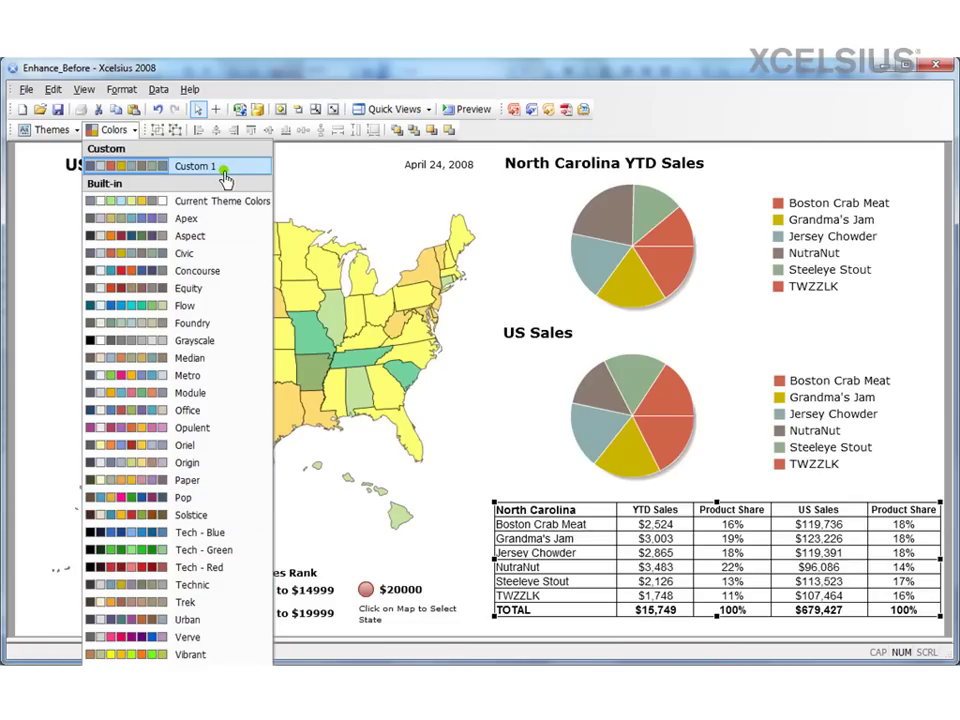
click(137, 131)
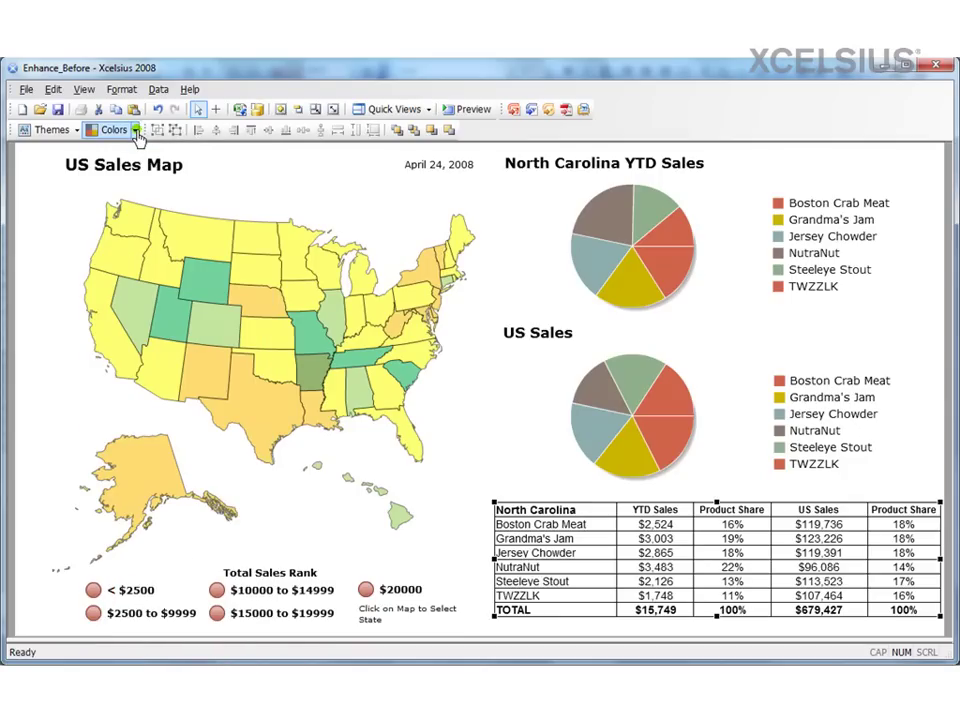
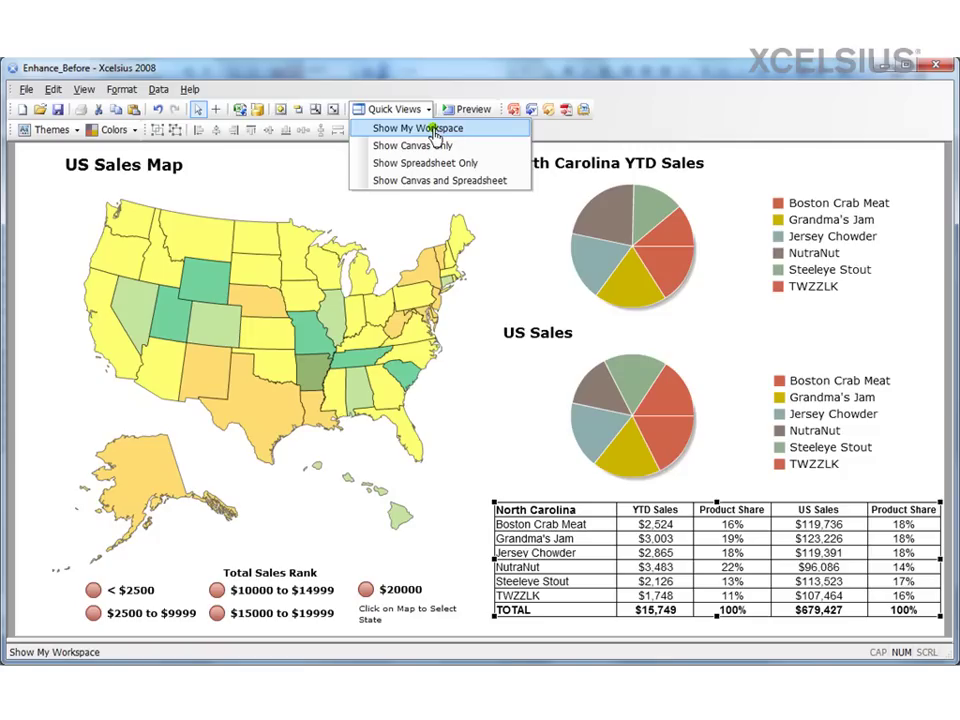
- Show the full workspace and browse the Art and Backgrounds components, including the Background variants
click(435, 130)
click(36, 218)
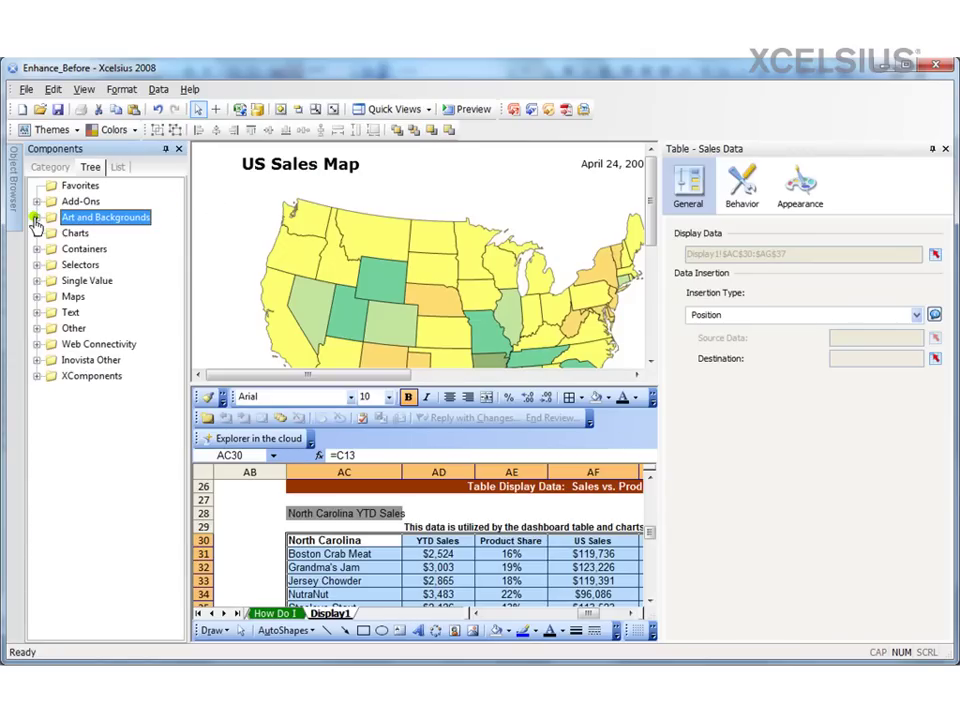
click(36, 218)
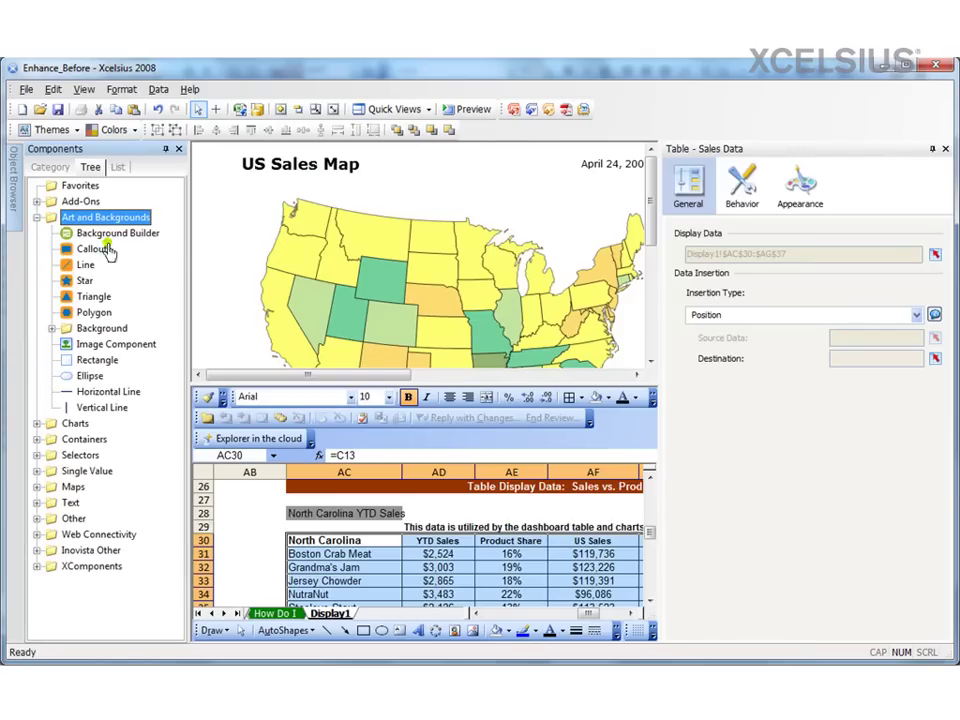
click(100, 328)
click(53, 328)
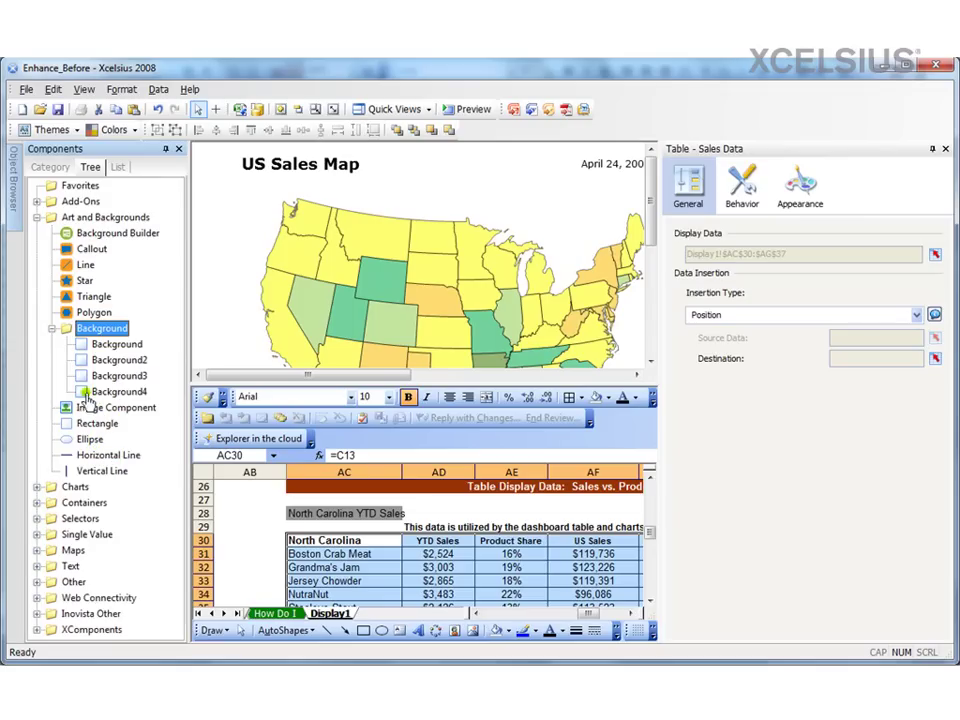
click(52, 330)
click(37, 217)
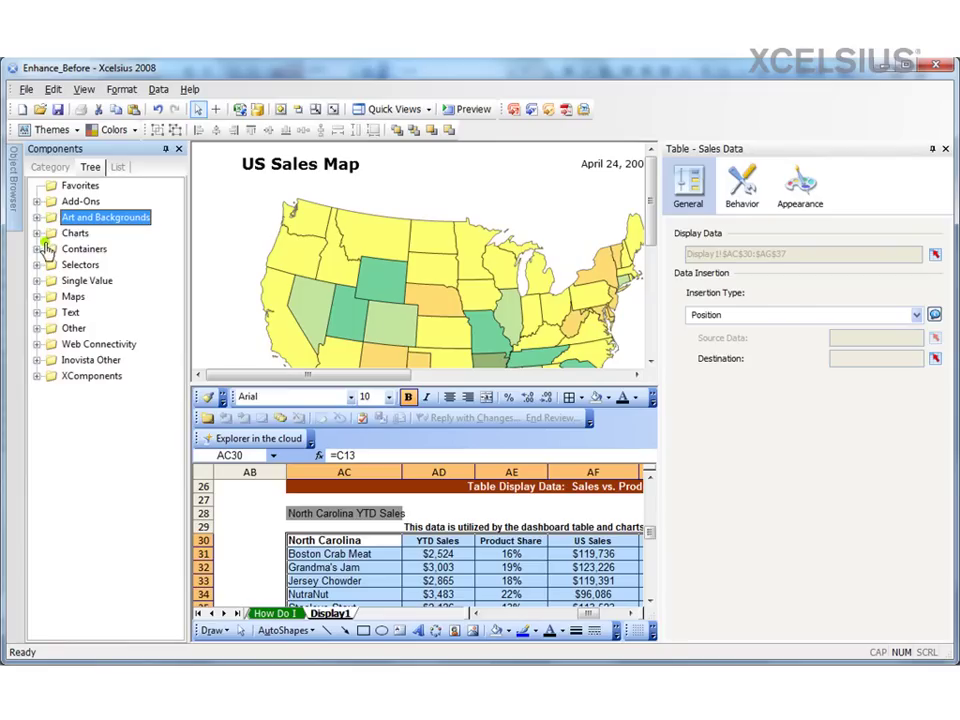
- Review the available dashboard themes without applying any of them
click(76, 131)
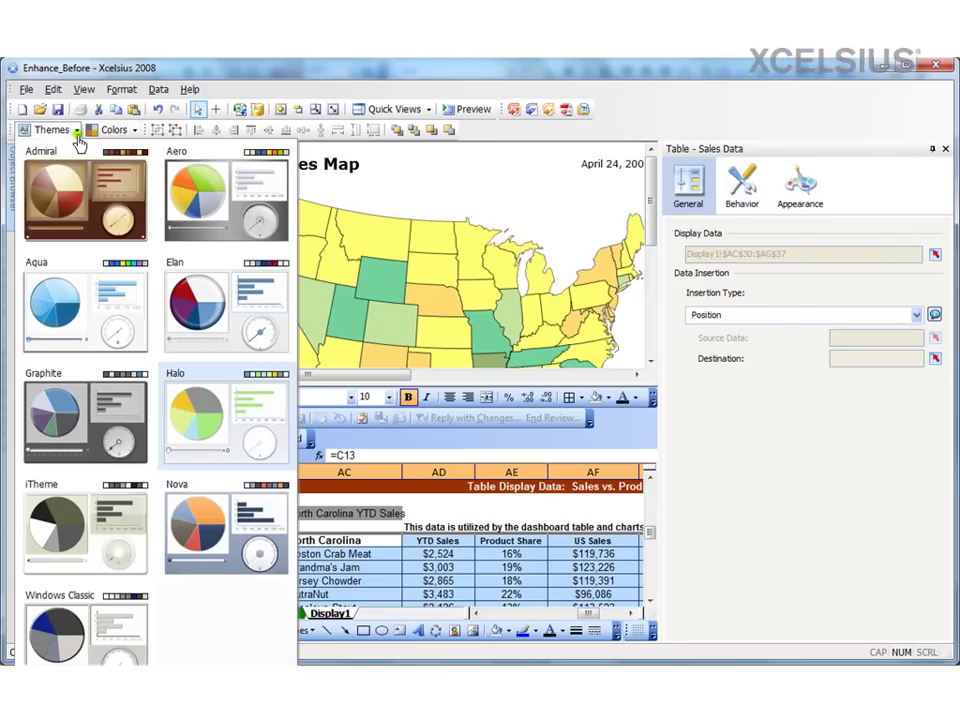
click(76, 133)
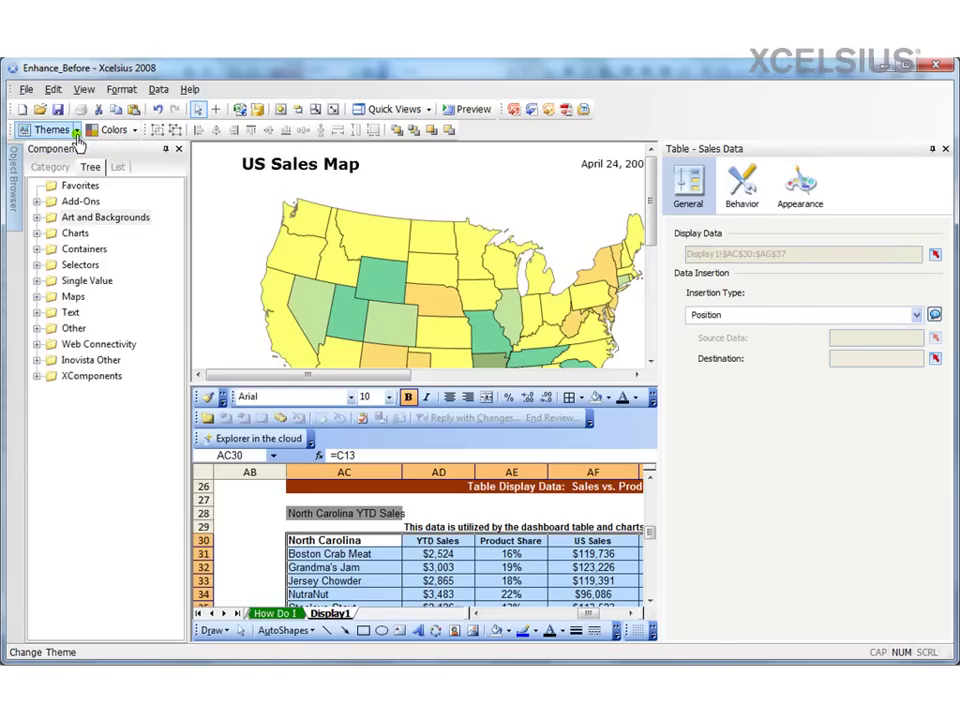
click(77, 134)
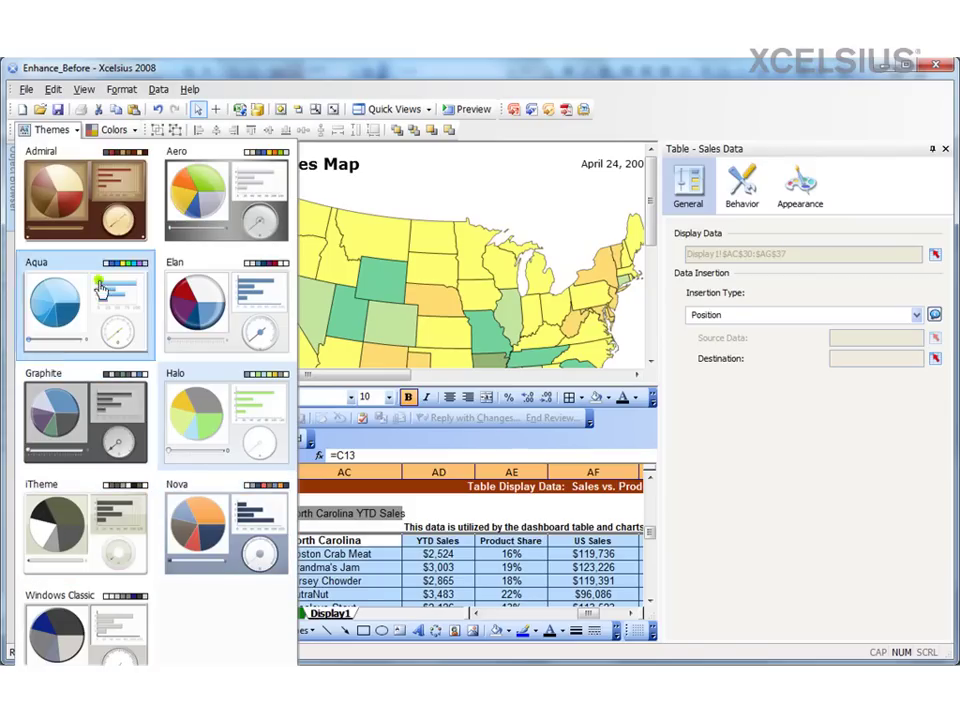
click(77, 137)
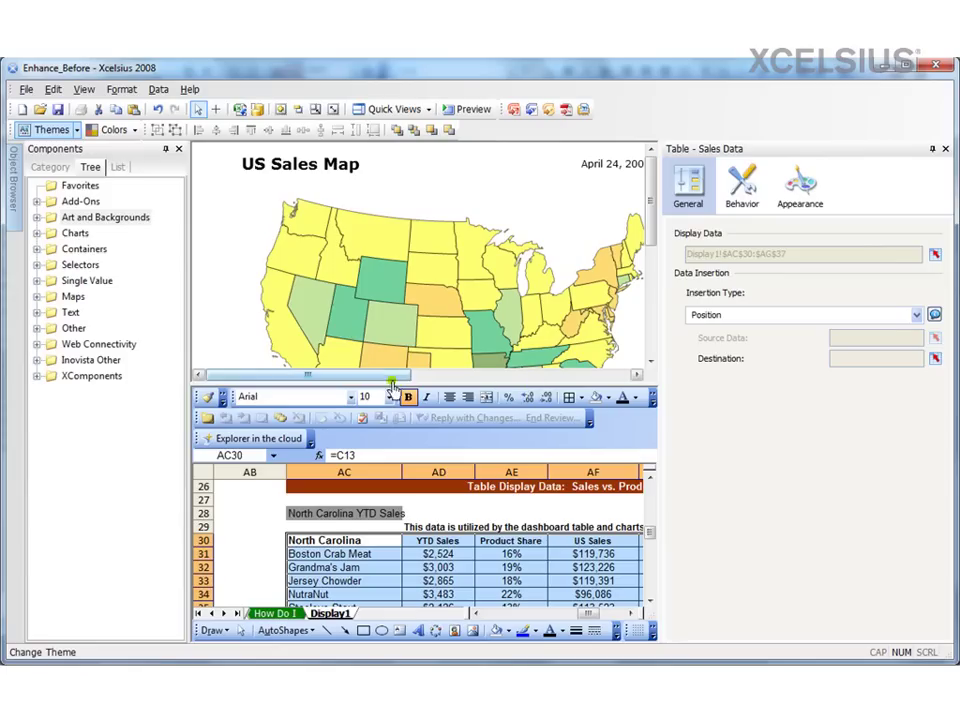
- Select the North Carolina YTD Sales pie chart and preview the dashboard, then return to design mode
drag(388, 377, 540, 377)
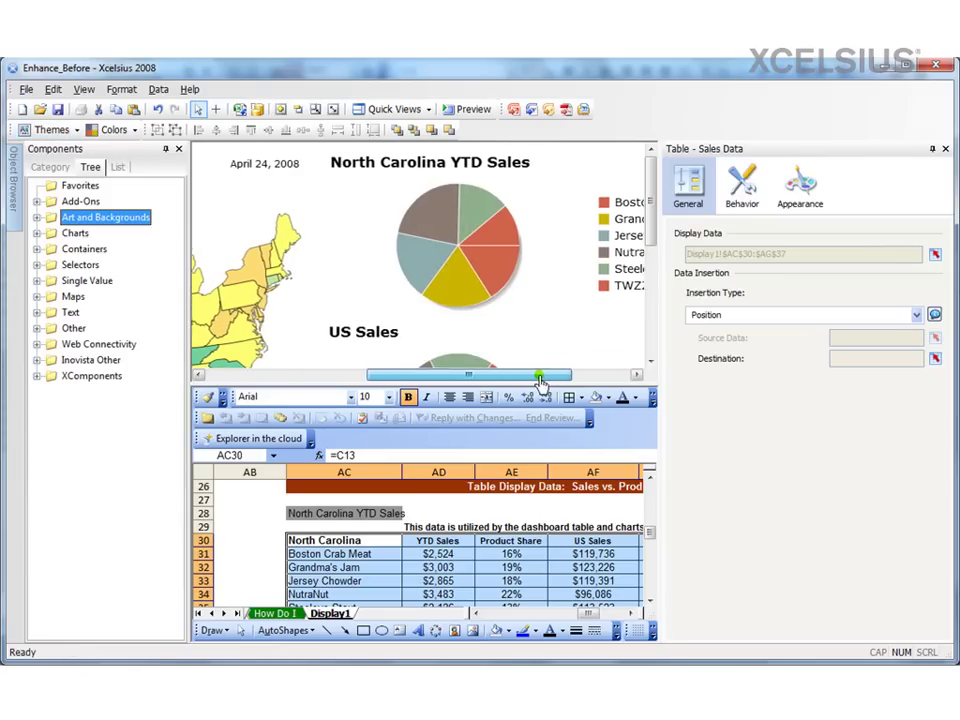
click(449, 266)
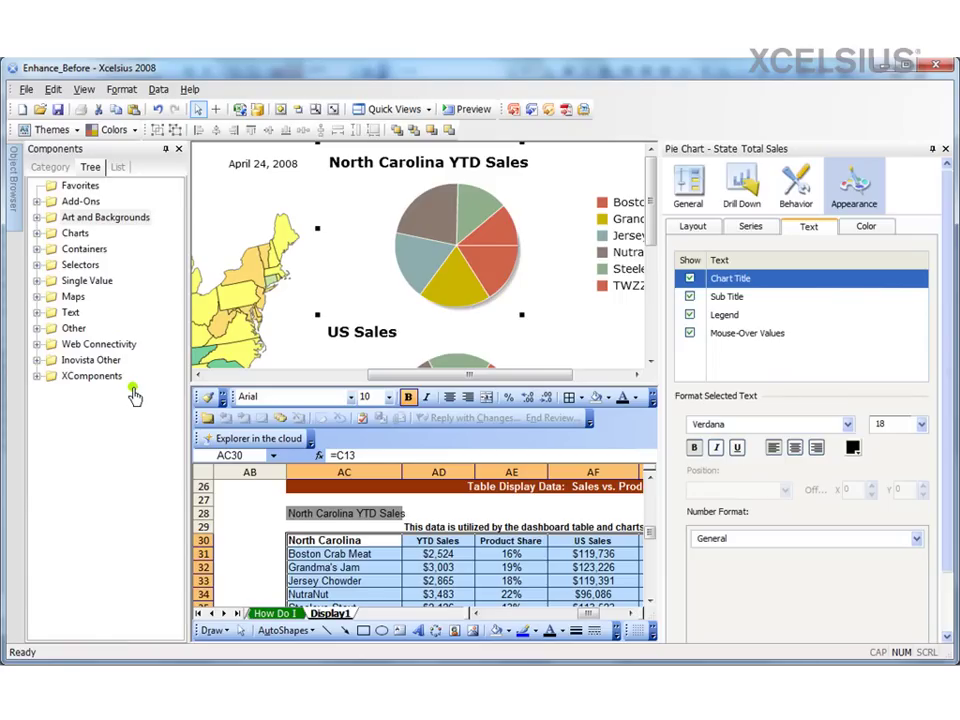
drag(382, 377, 258, 381)
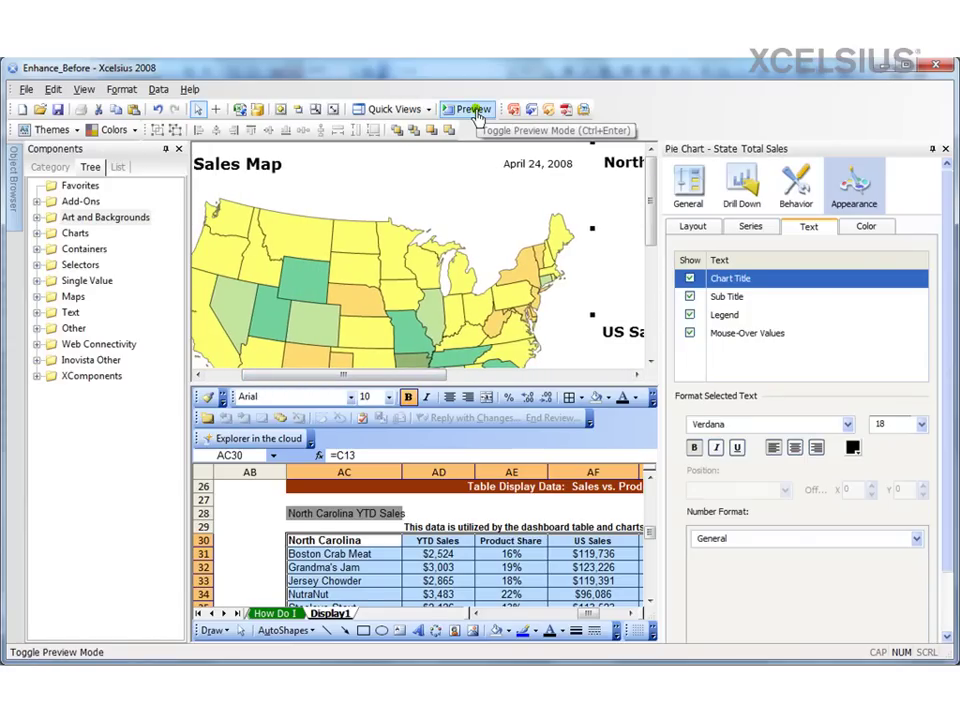
click(474, 110)
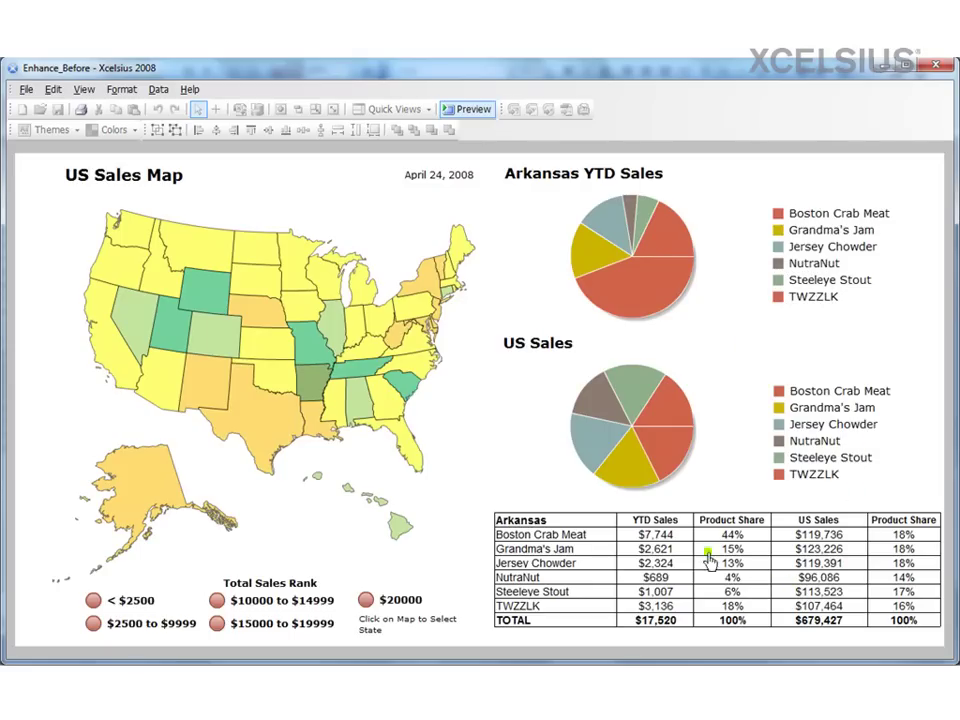
click(474, 109)
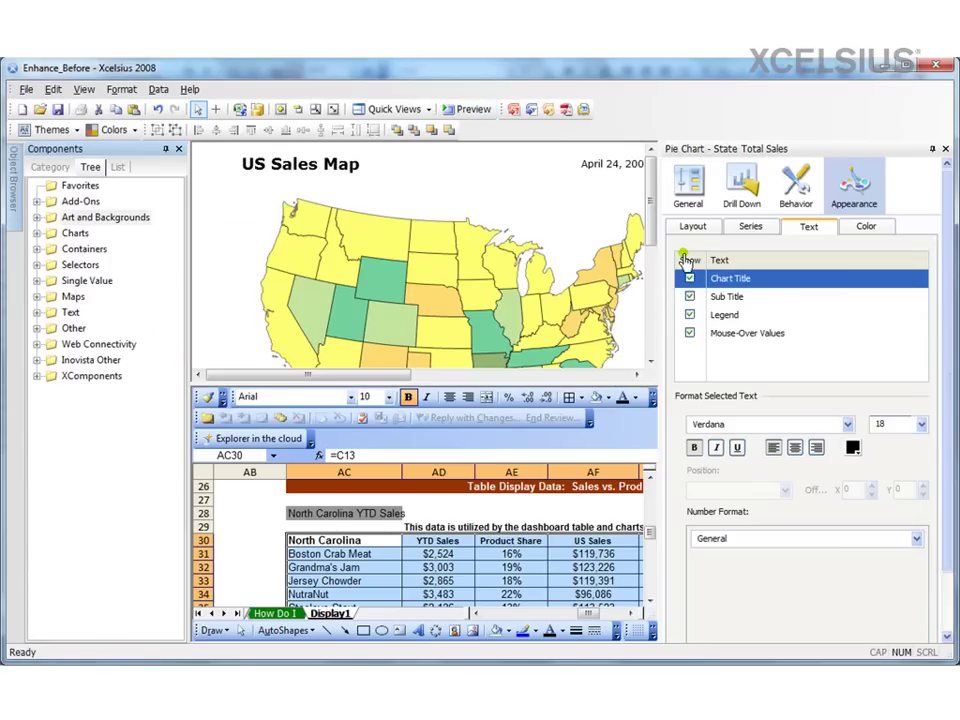
- Create a new dashboard from the US sales map template in the Sales template category
click(27, 91)
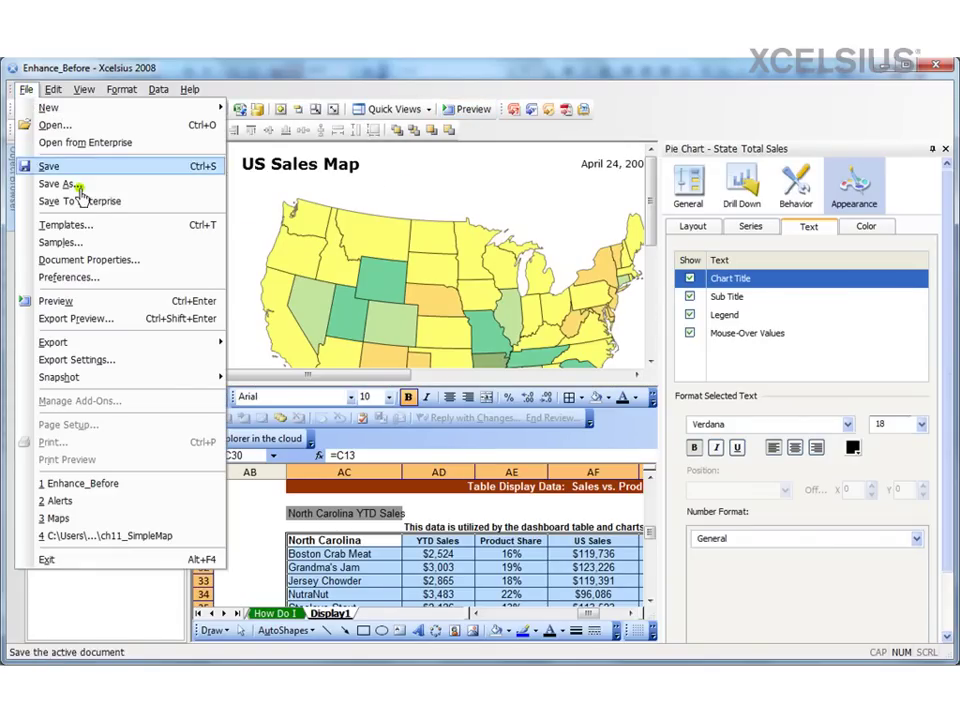
click(96, 224)
click(238, 264)
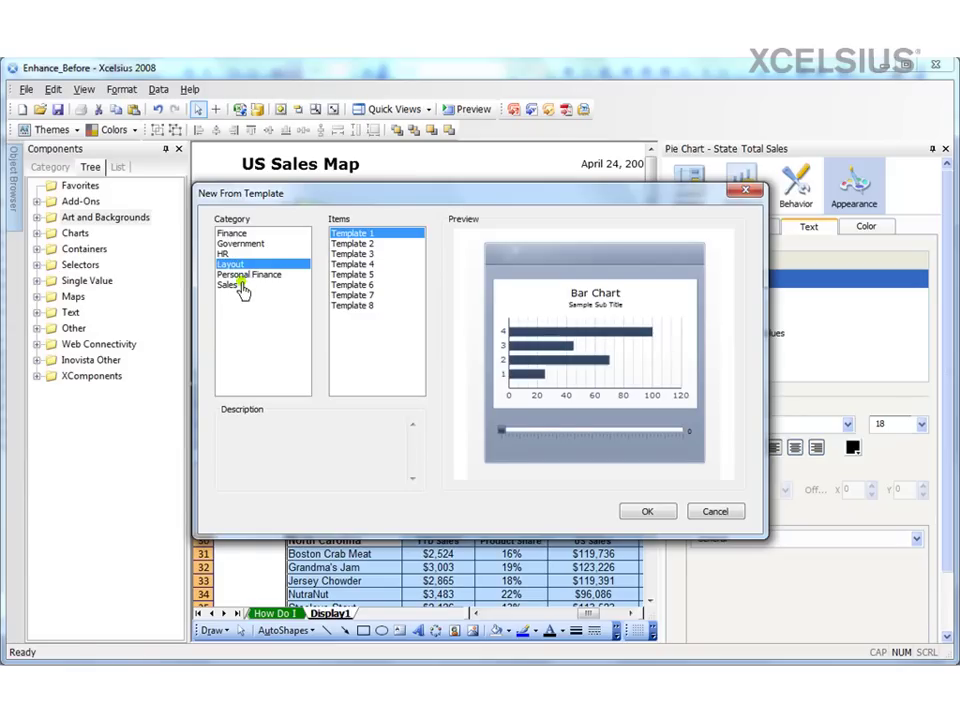
click(228, 285)
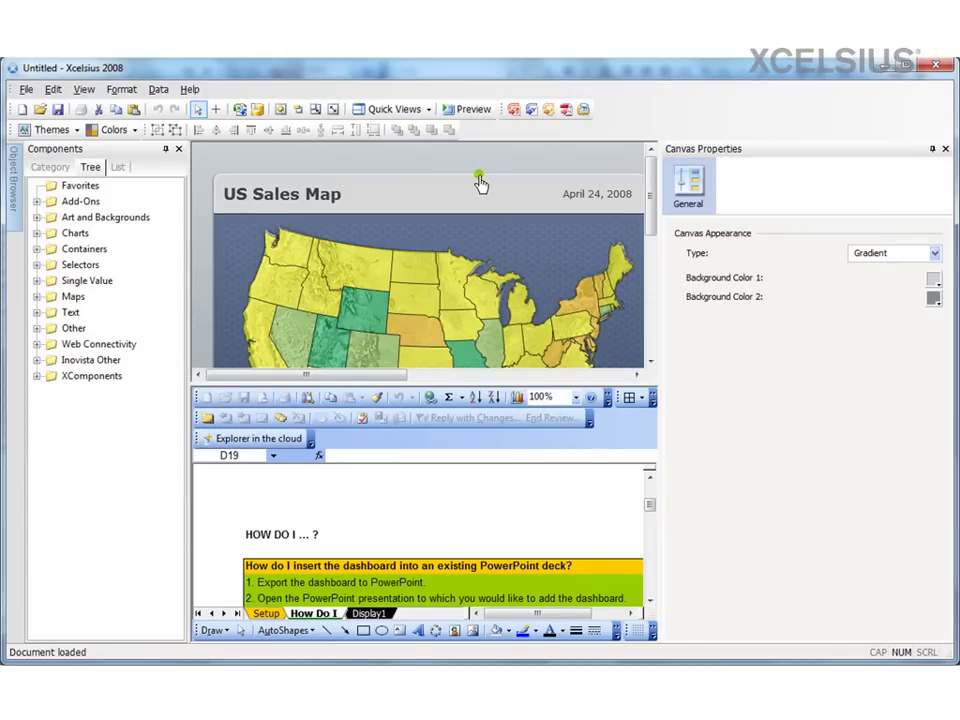
- Show only the canvas and examine the template's map, pie charts, legend and sales table layout
click(428, 112)
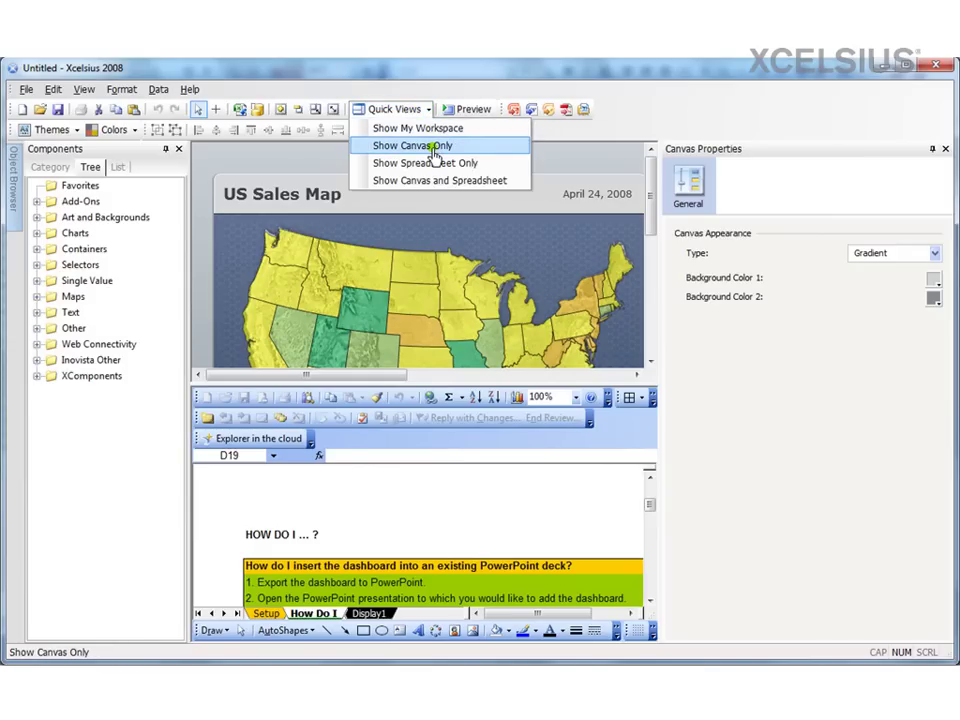
click(434, 148)
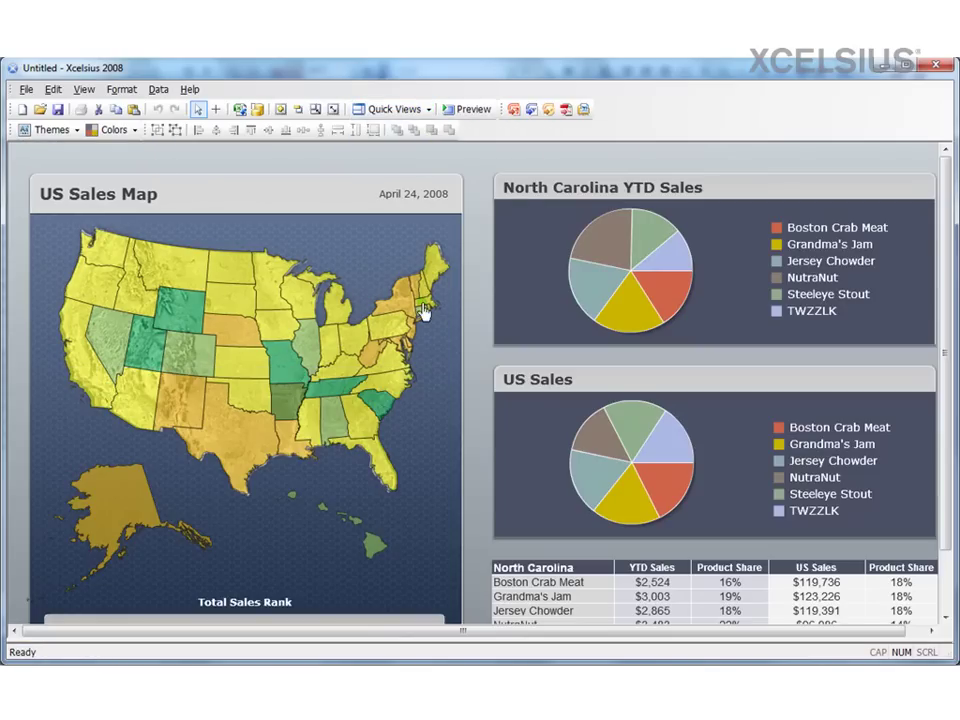
scroll(408, 400, down, 3)
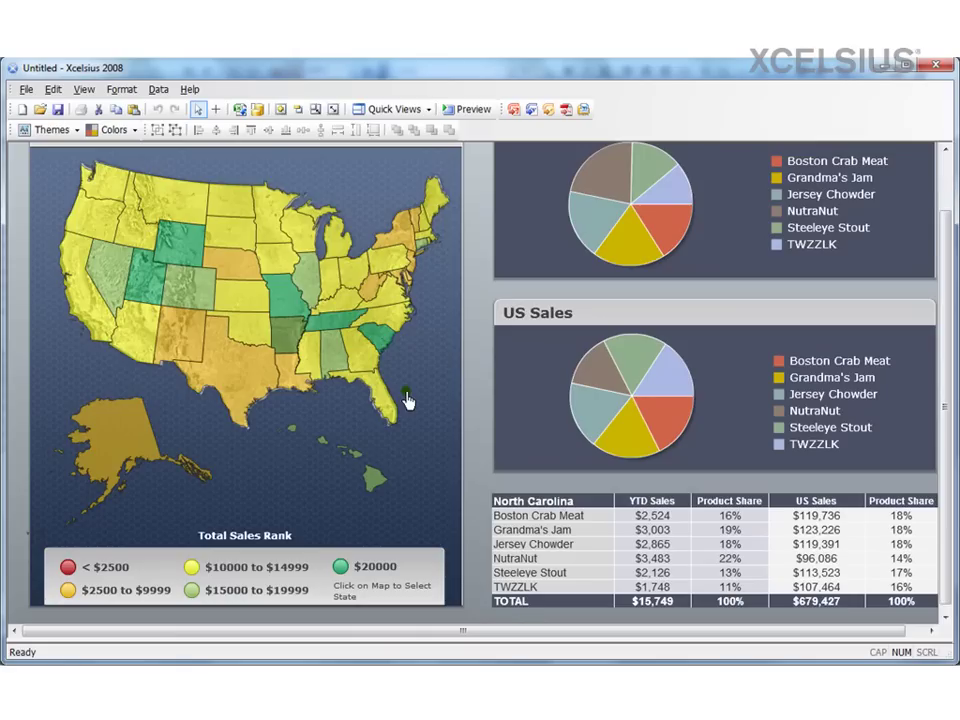
scroll(408, 400, up, 3)
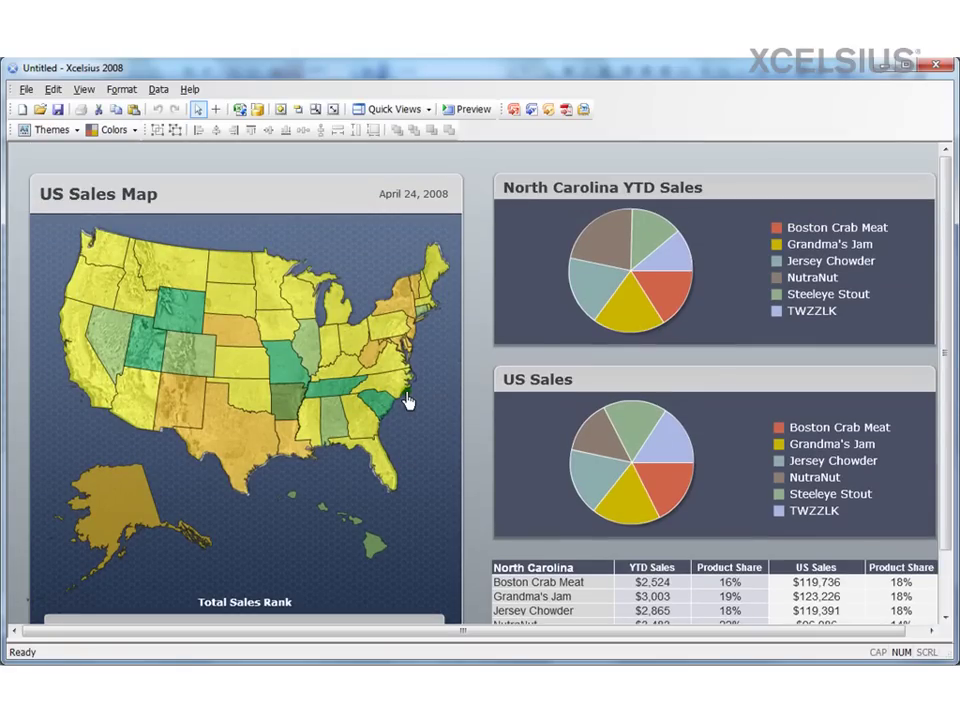
scroll(408, 400, down, 3)
scroll(408, 400, up, 3)
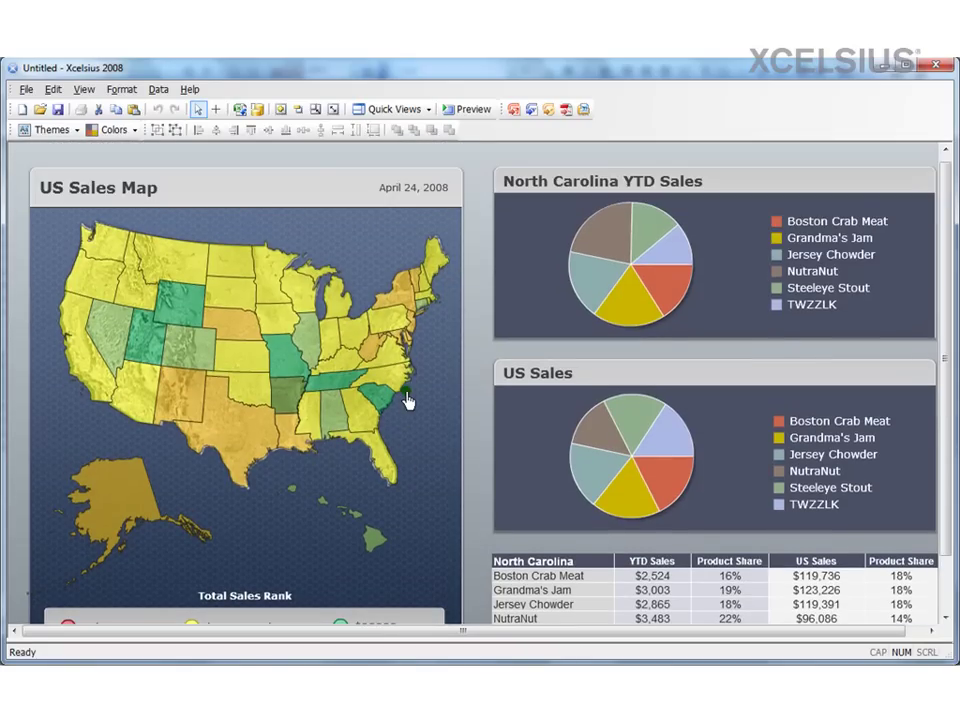
scroll(408, 400, down, 1)
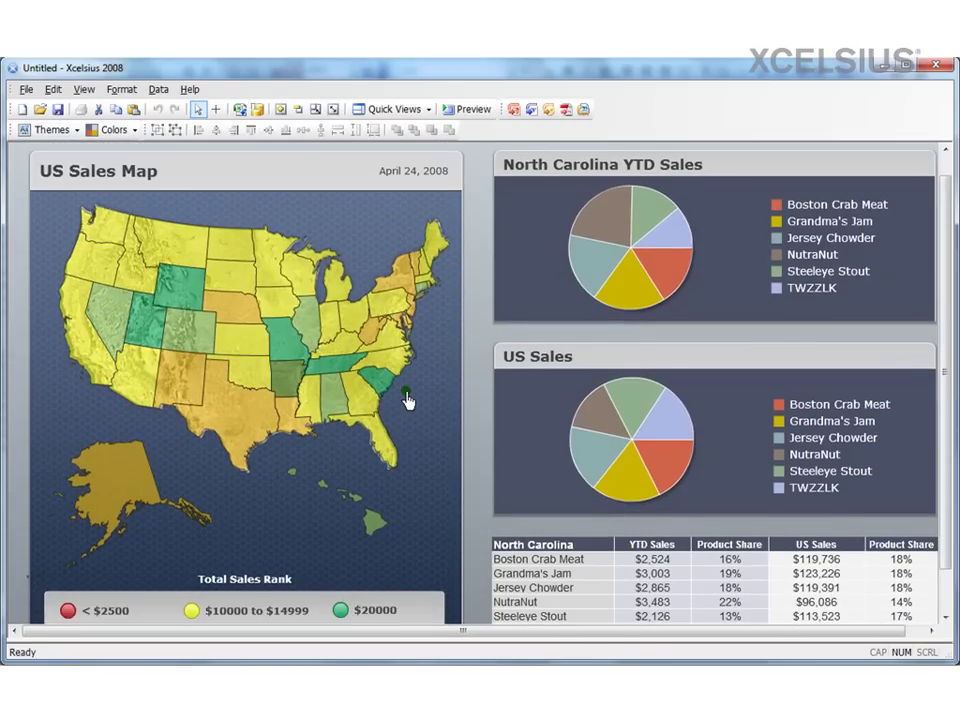
scroll(408, 400, up, 1)
- Select the background panel behind the US Sales Map and show its properties in the full workspace
click(285, 193)
click(428, 109)
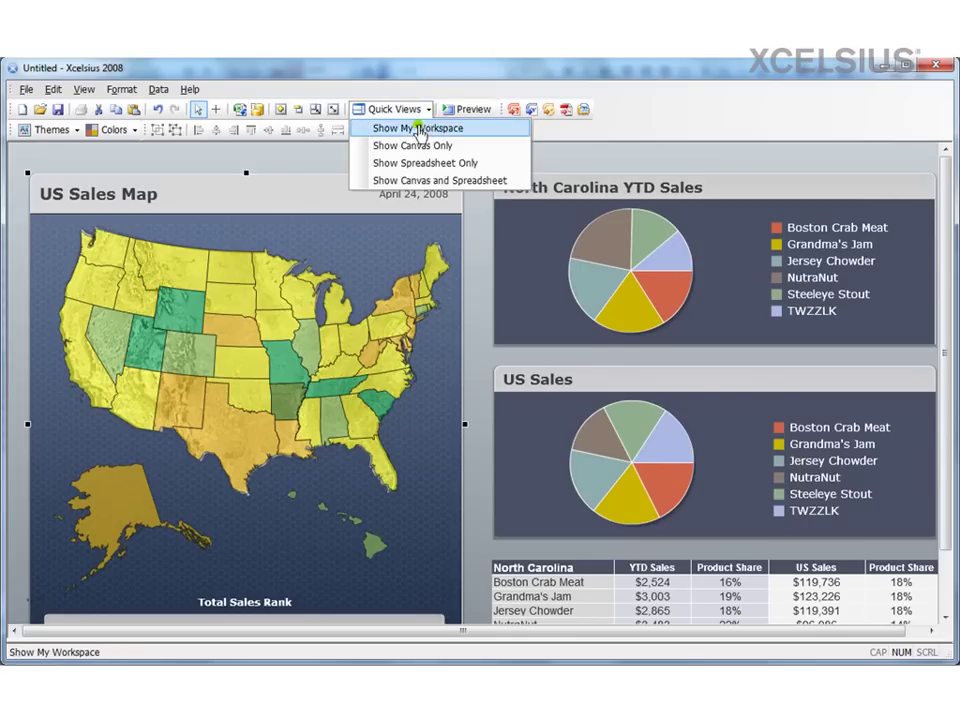
click(420, 127)
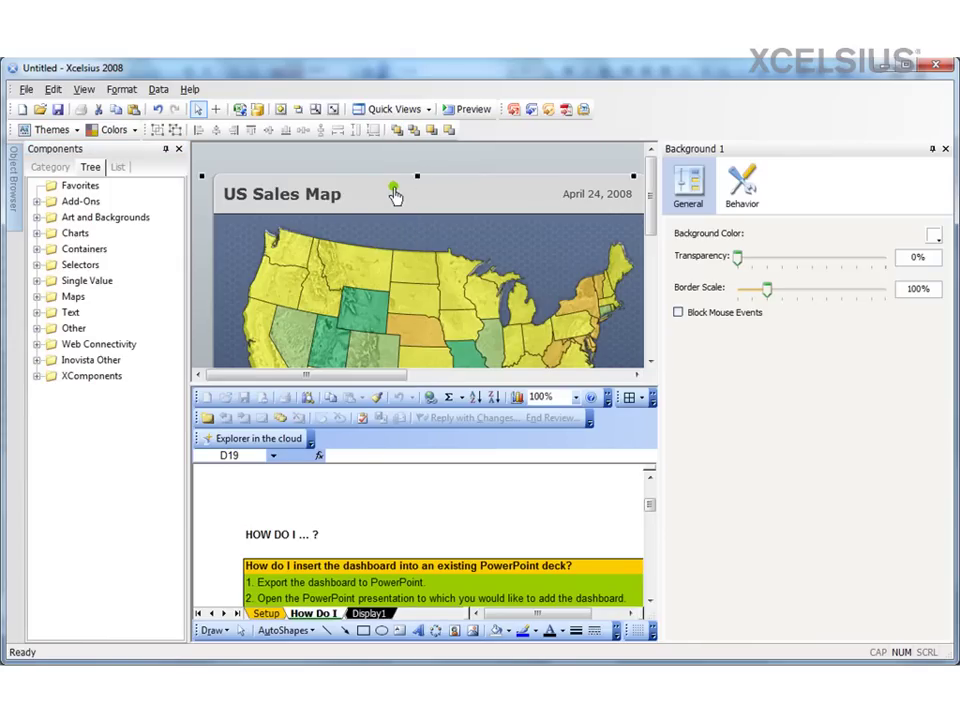
- Realign the map image component beneath the US Sales Map header and select the background panel again
click(396, 188)
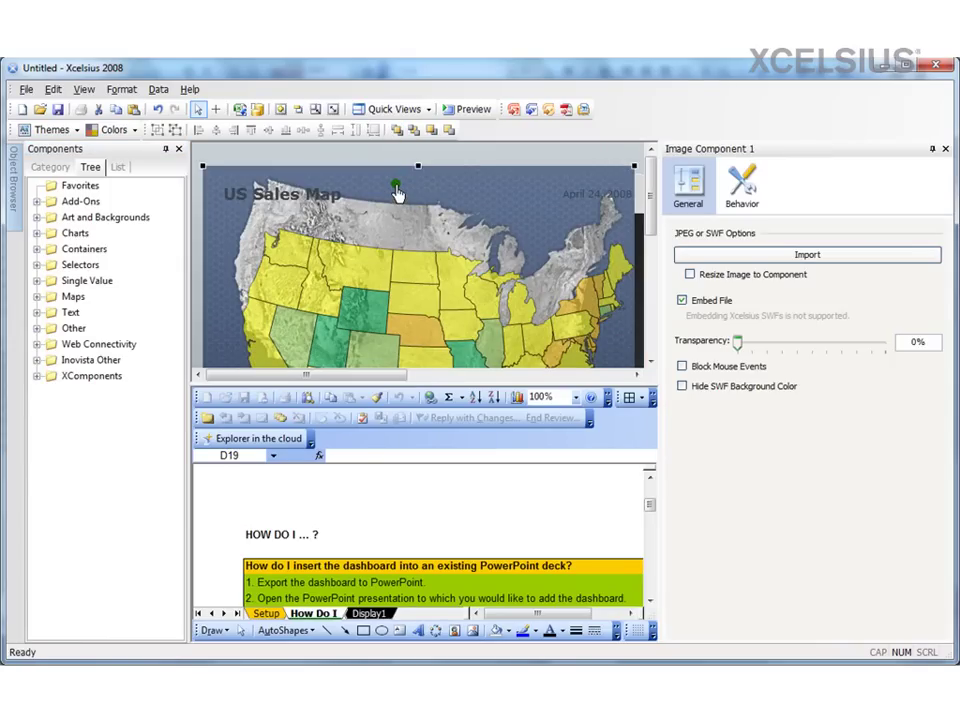
drag(397, 190, 409, 236)
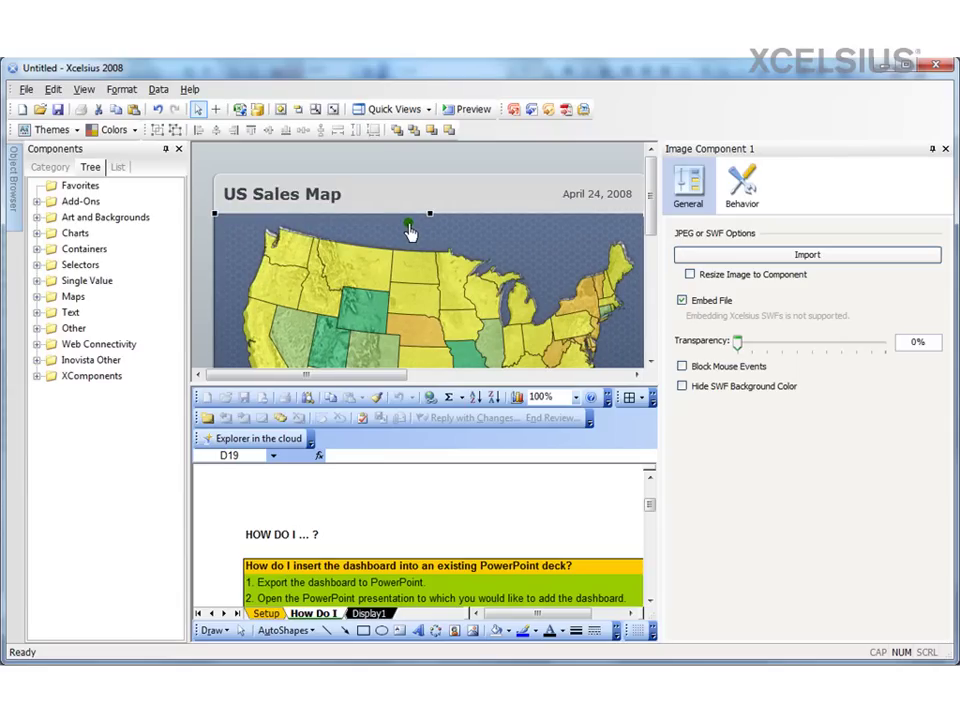
click(415, 195)
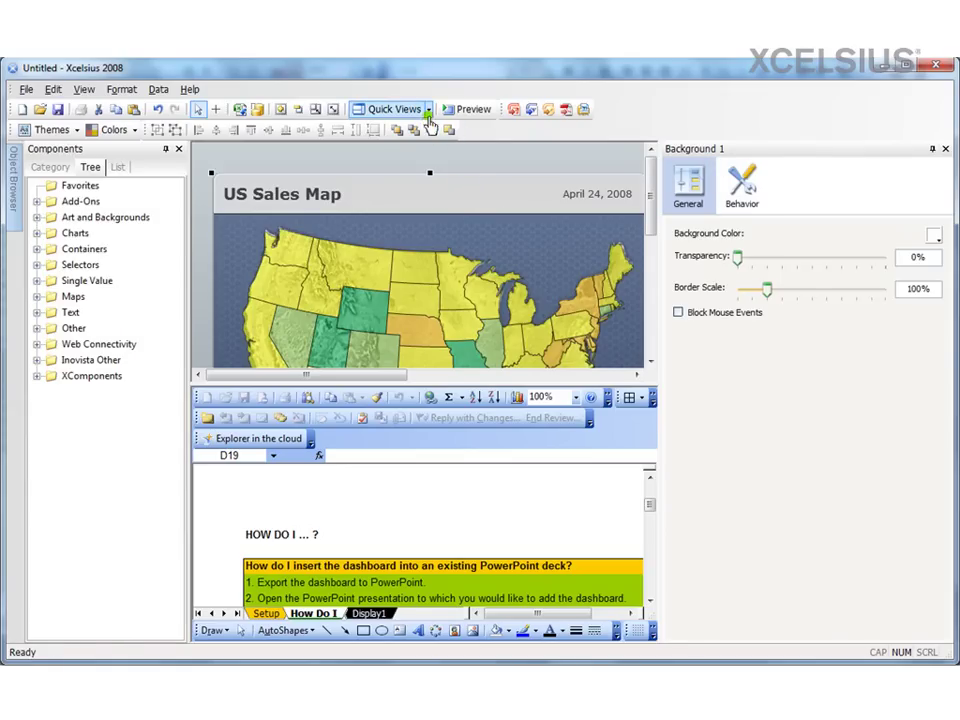
- Return to the canvas-only view with the US Sales Map background panel selected
click(424, 109)
click(437, 147)
mouse_move(298, 189)
mouse_down()
mouse_move(309, 180)
mouse_move(290, 178)
mouse_move(299, 190)
mouse_up()
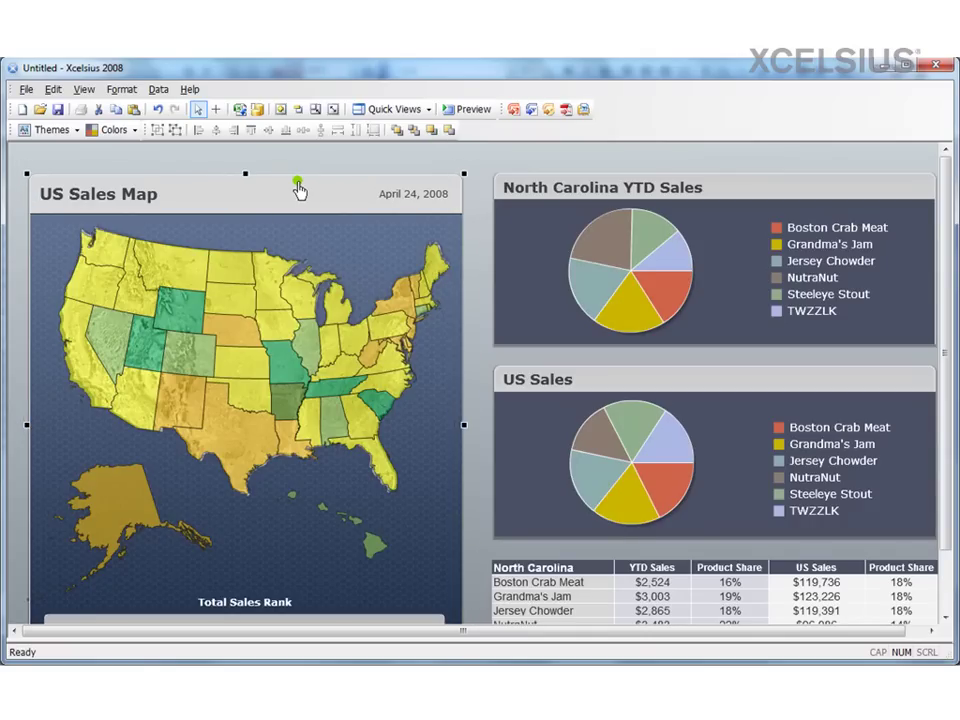
- Preview the dashboard and select Nebraska on the US Sales Map to show that state's sales
scroll(427, 282, down, 1)
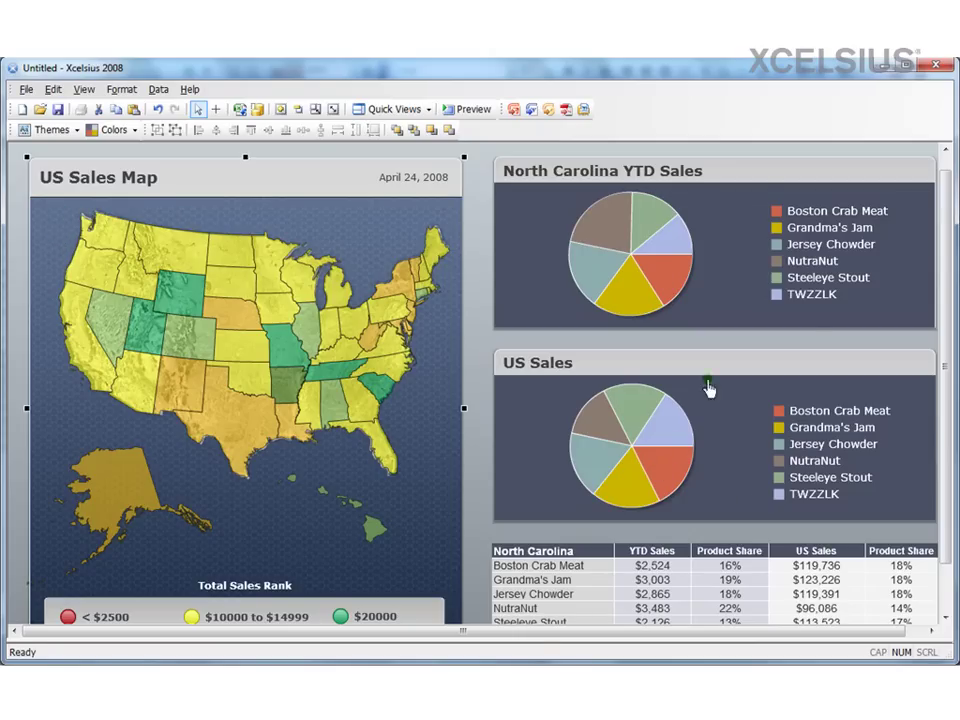
click(474, 112)
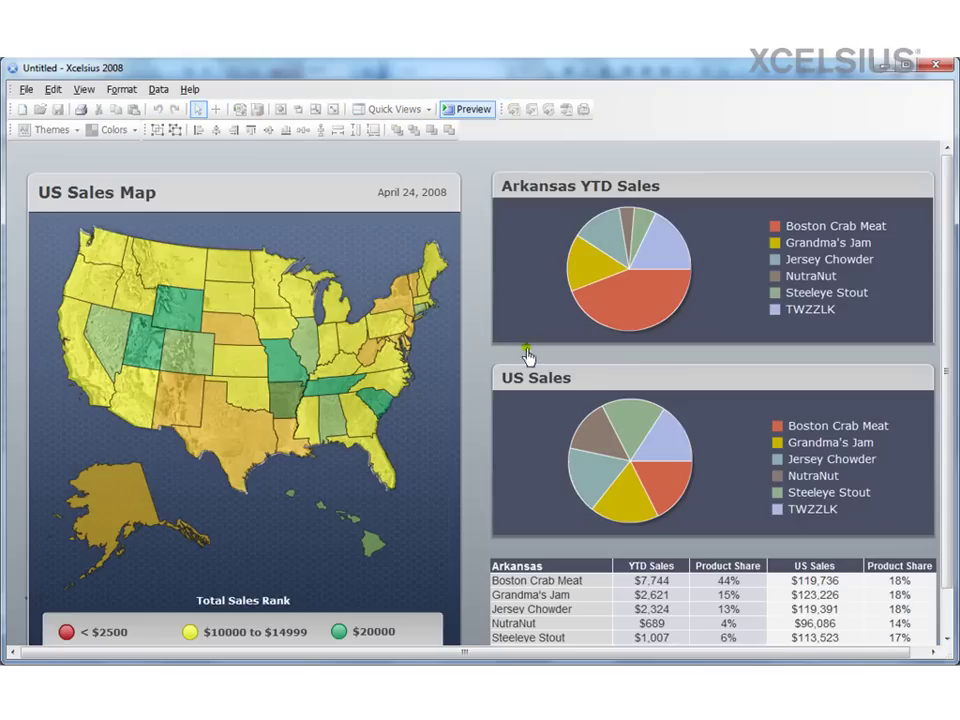
mouse_move(276, 422)
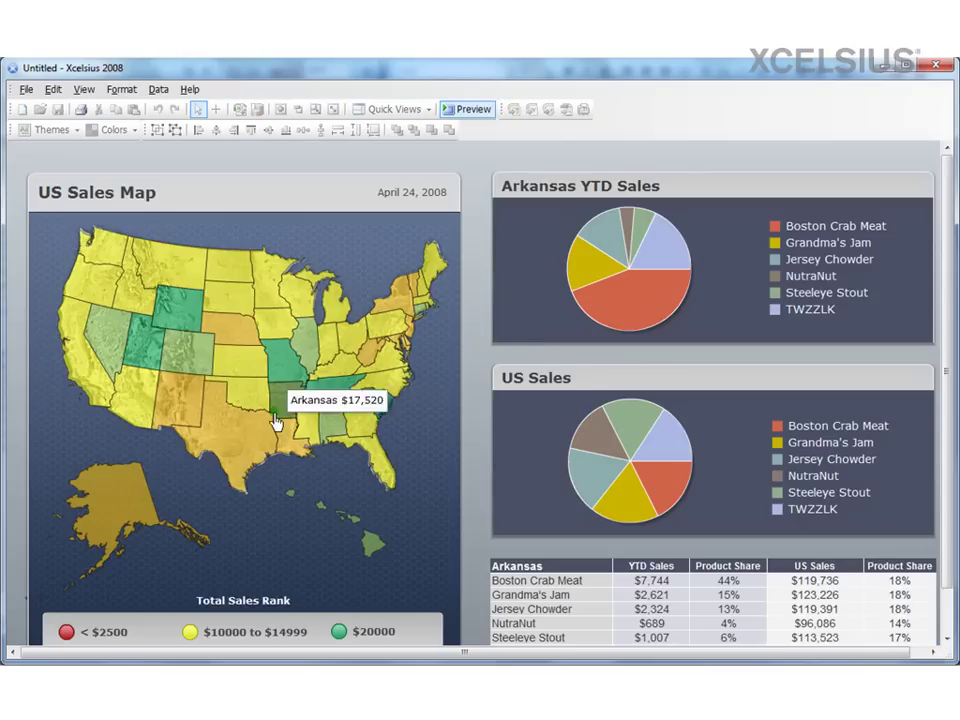
click(251, 372)
click(251, 343)
mouse_move(655, 298)
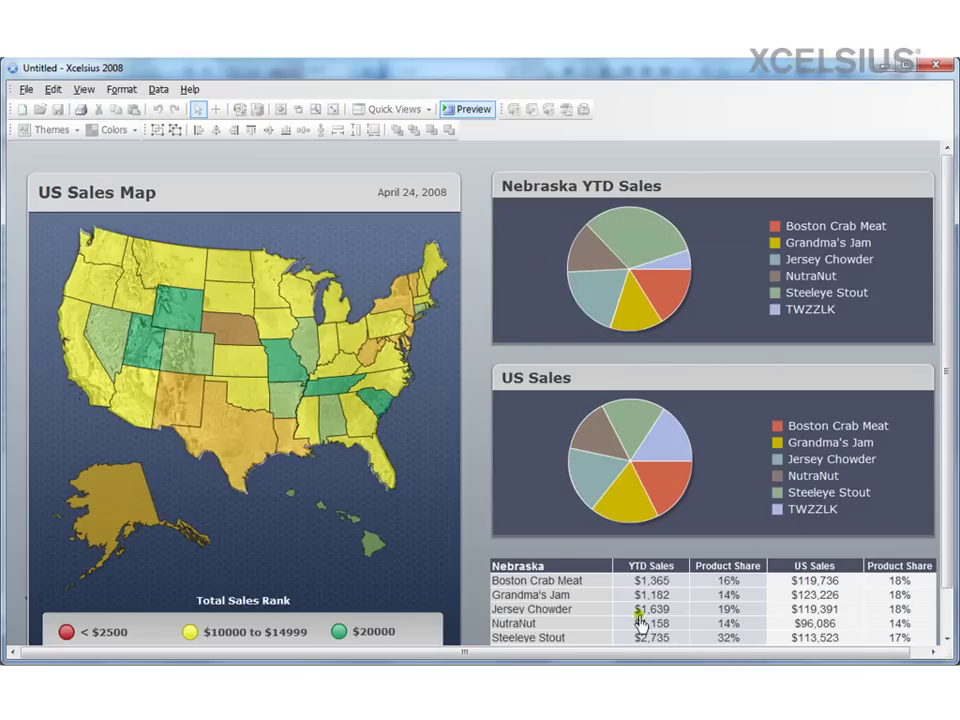
- Examine the Nebraska pie chart, map legend and sales table in the preview, and return to design mode
drag(949, 456, 955, 492)
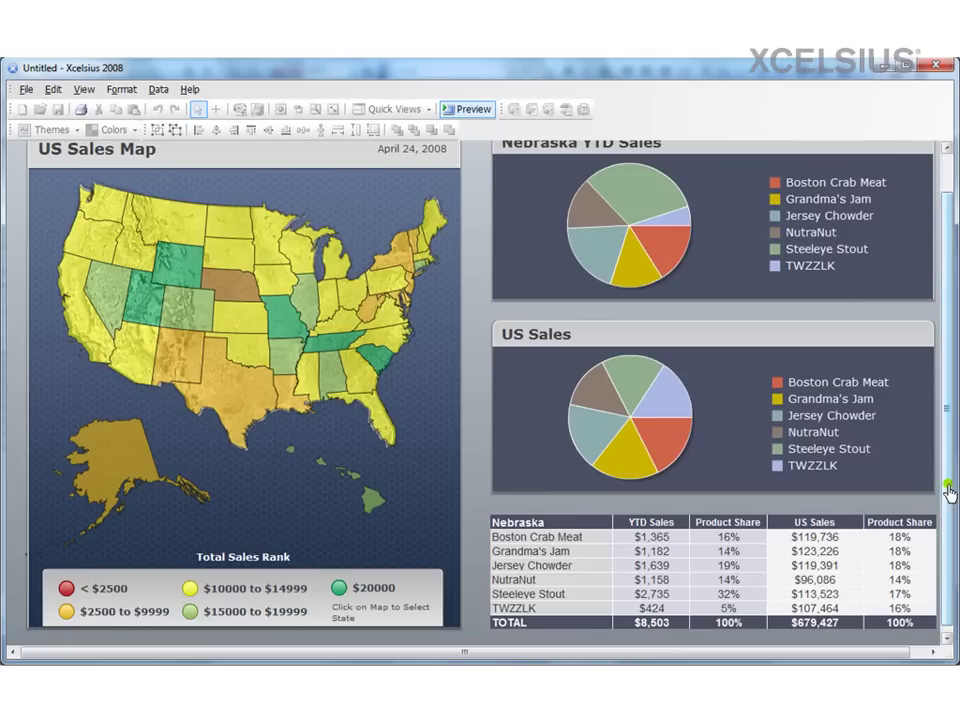
scroll(950, 492, up, 1)
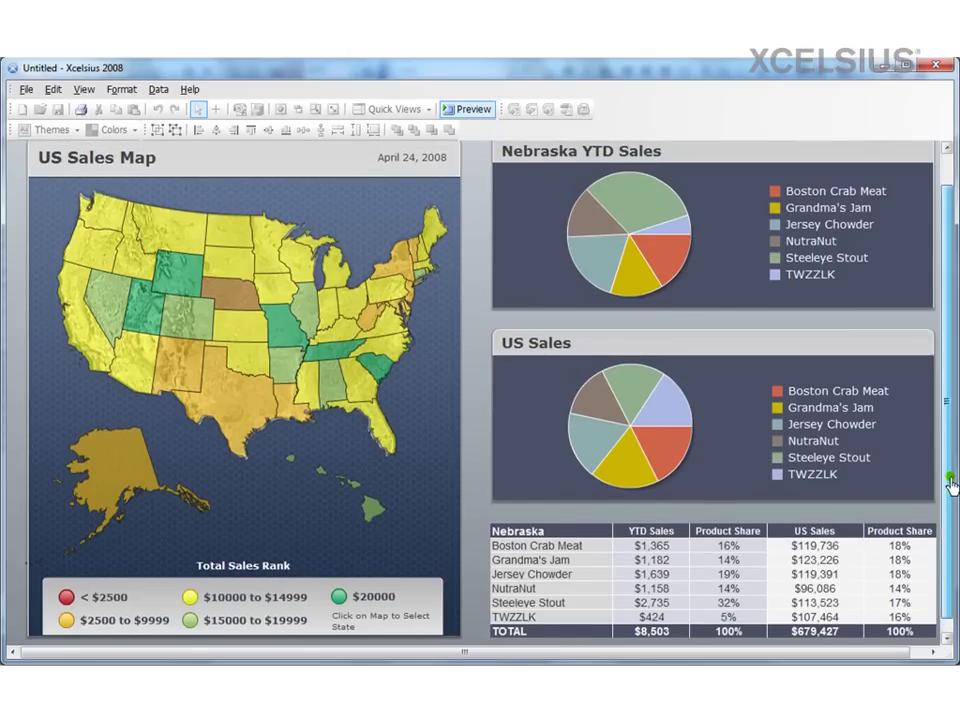
mouse_move(686, 233)
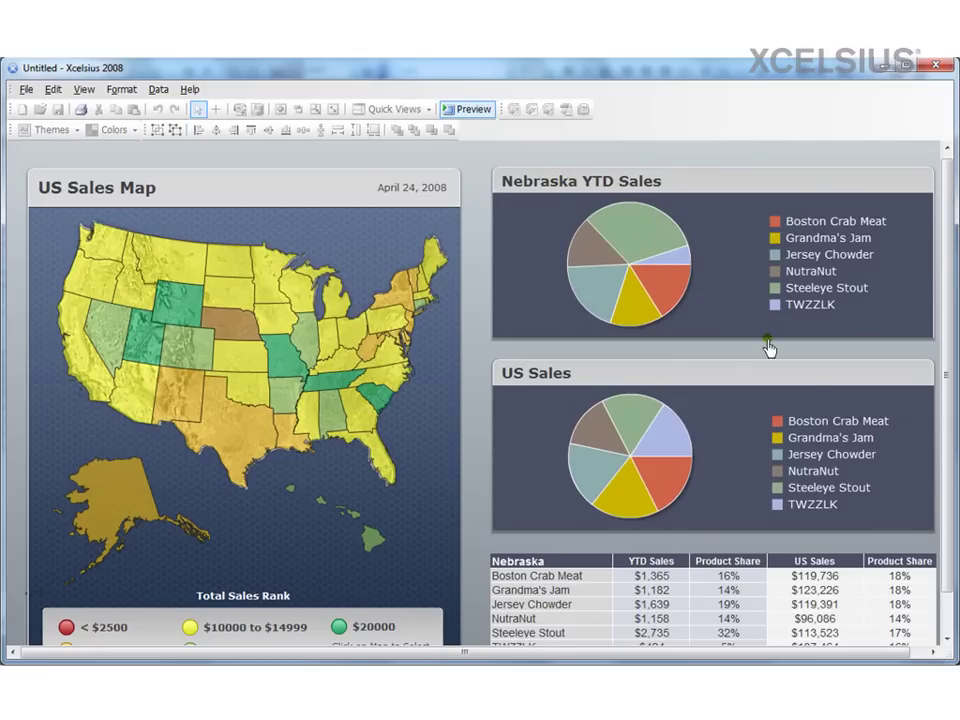
drag(953, 524, 945, 568)
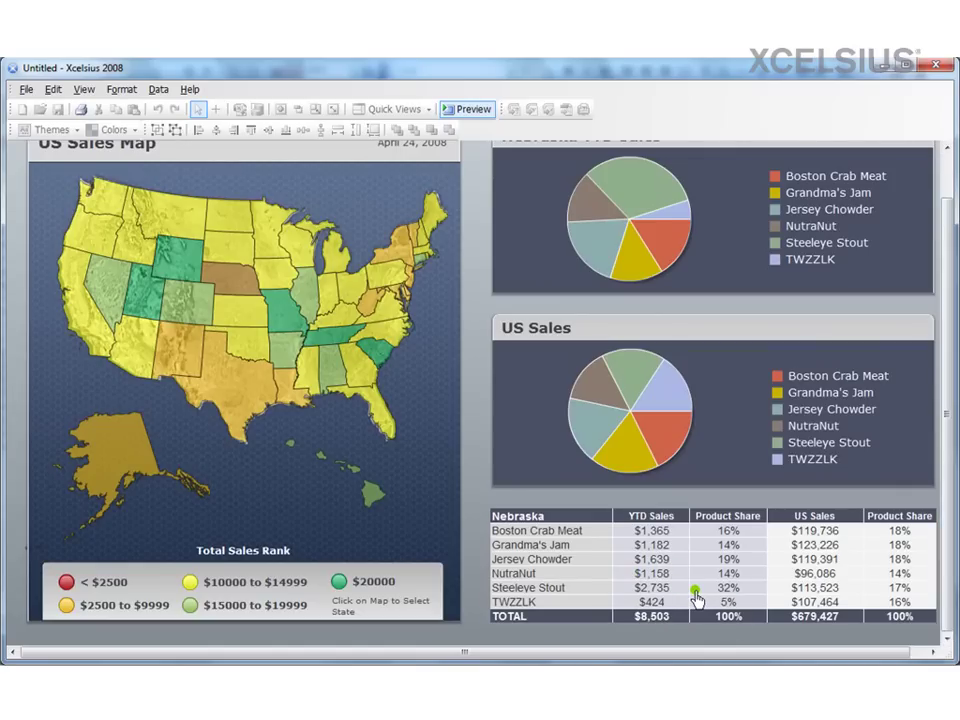
click(462, 112)
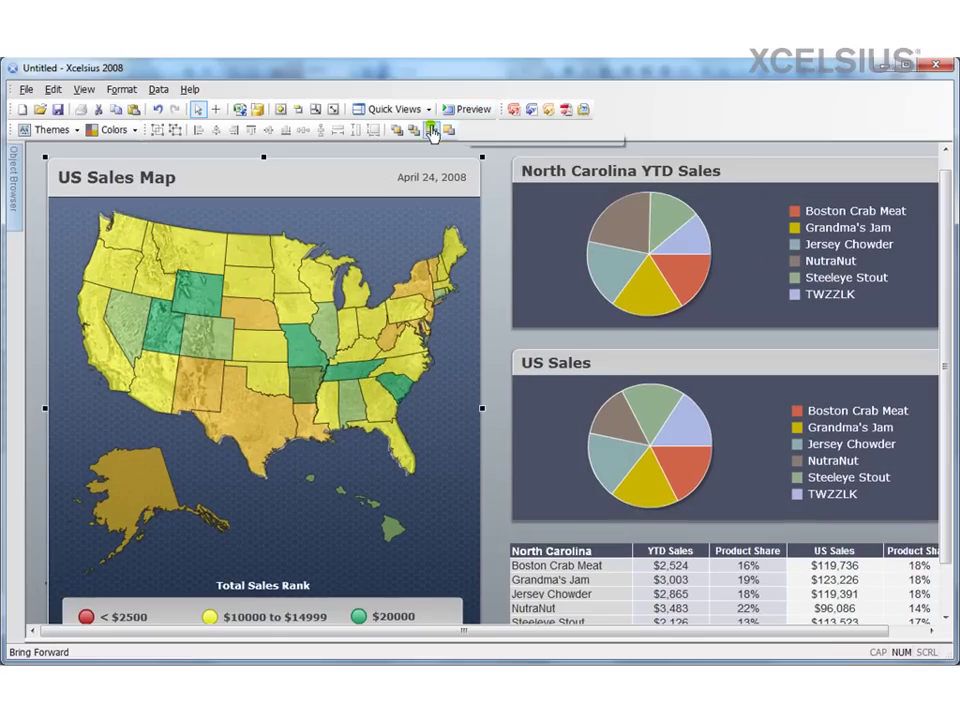
- Show only the spreadsheet and highlight the Sales vs. Product by State table, AC30:AG37, on the Display1 sheet
click(428, 112)
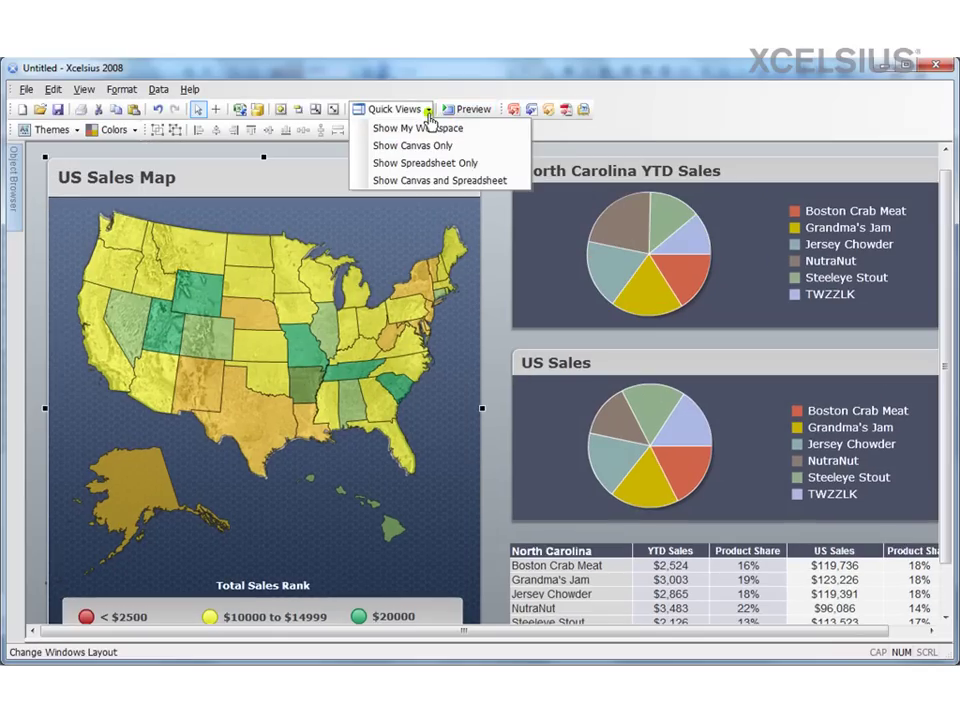
click(432, 164)
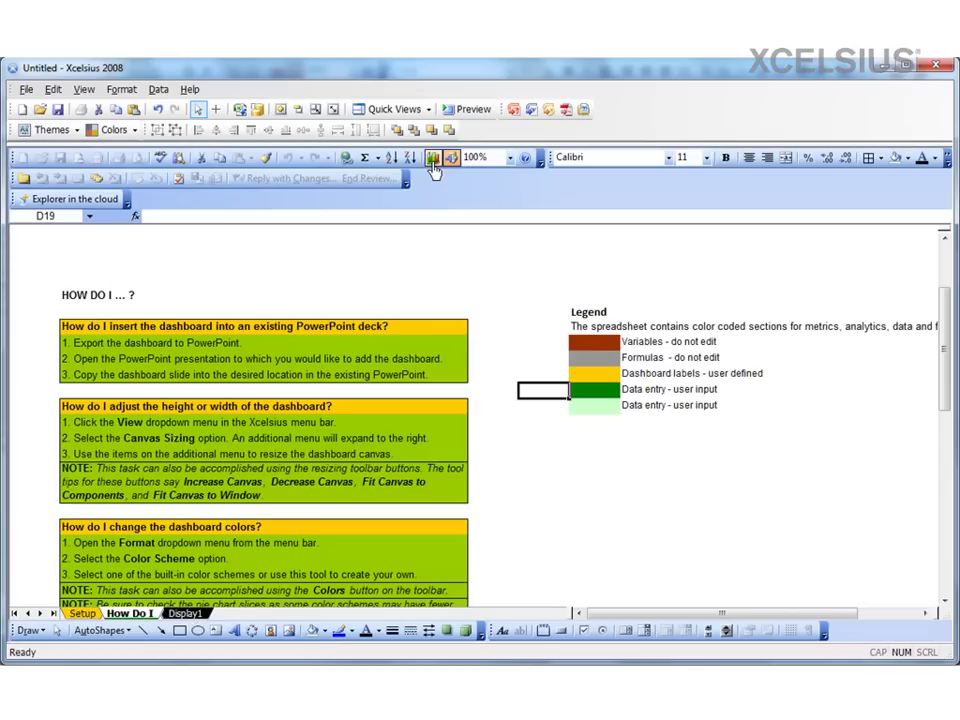
click(172, 614)
drag(627, 622, 816, 622)
drag(358, 450, 690, 556)
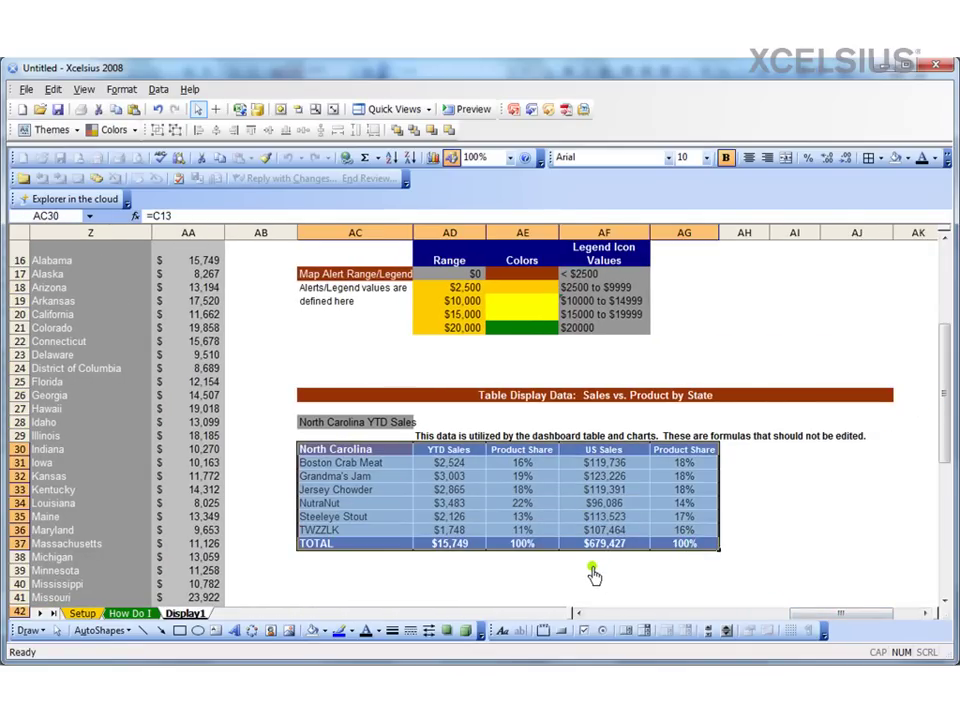
click(596, 571)
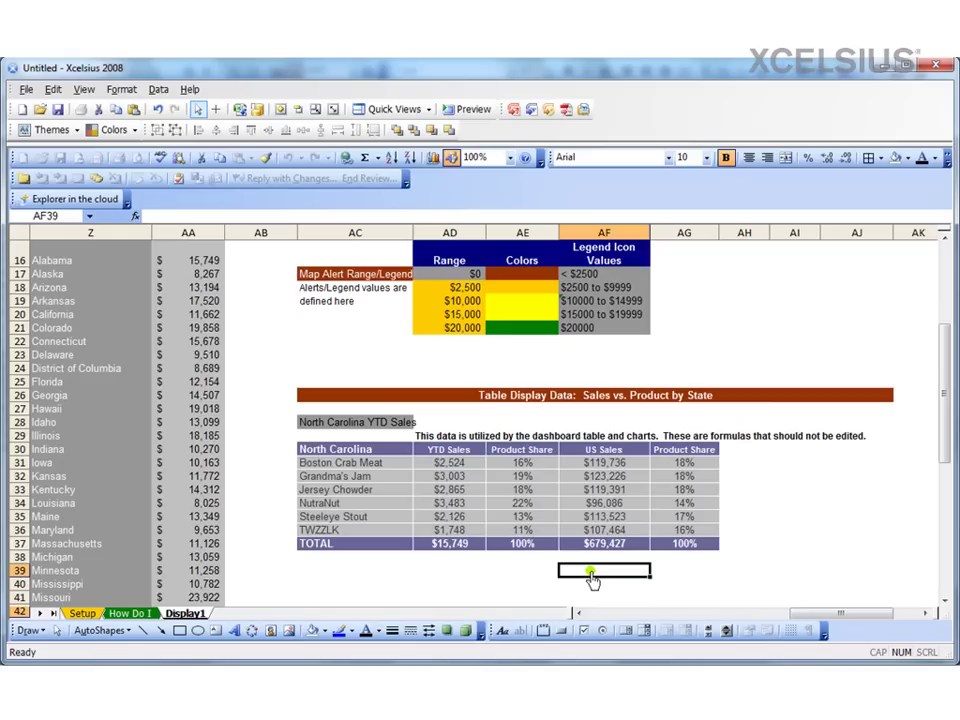
drag(375, 456, 690, 560)
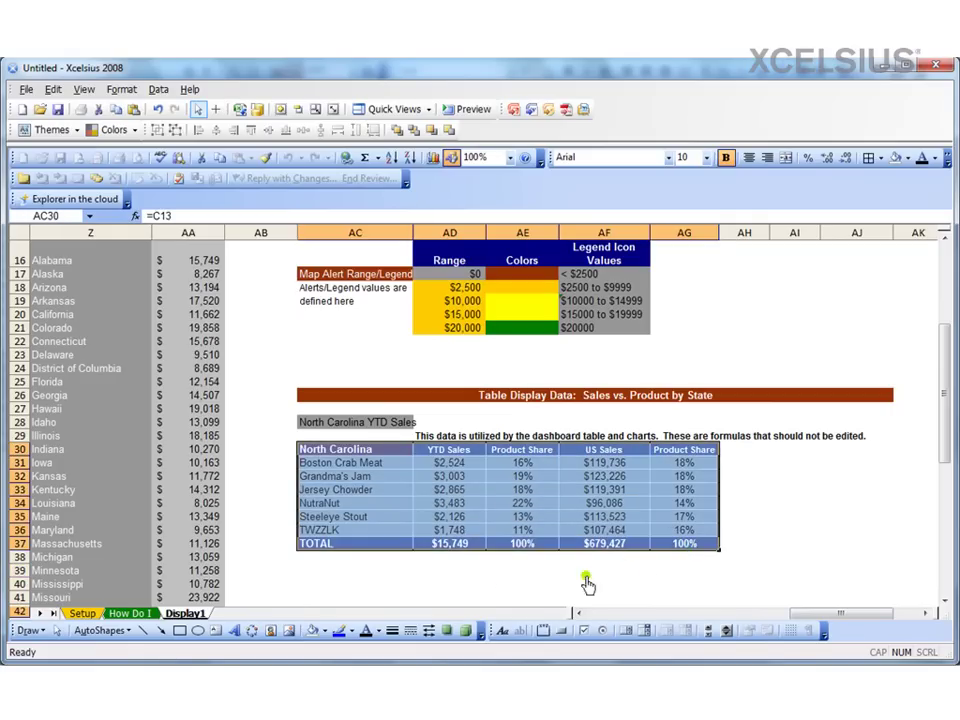
click(469, 576)
drag(375, 459, 697, 557)
- Restore the full workspace and examine the sales table and map legend on the canvas
click(428, 110)
click(425, 128)
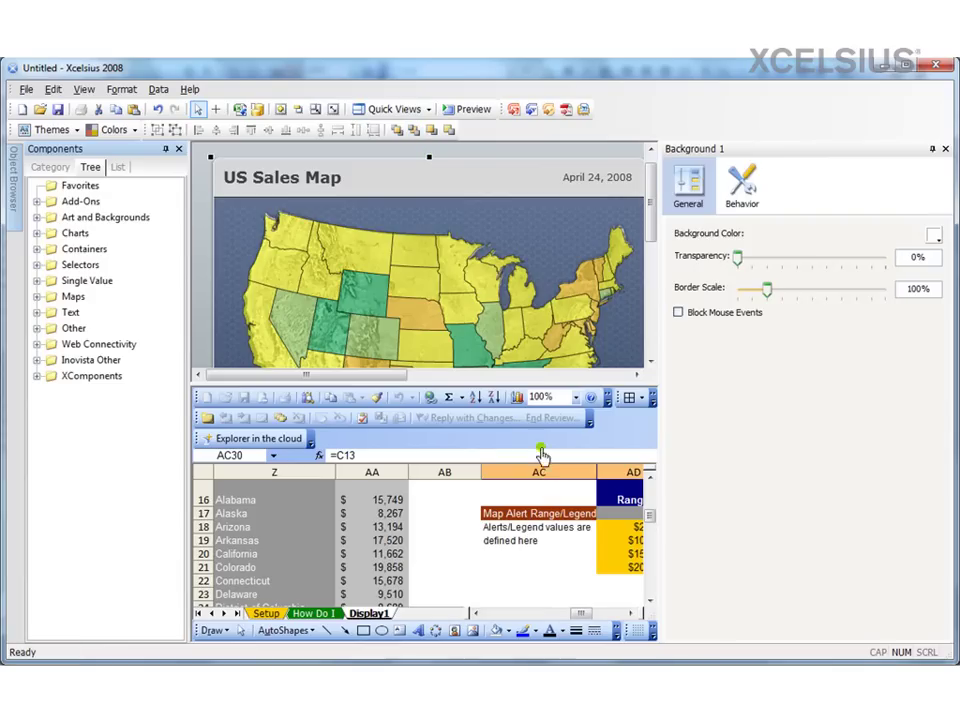
drag(424, 375, 573, 378)
drag(658, 321, 660, 360)
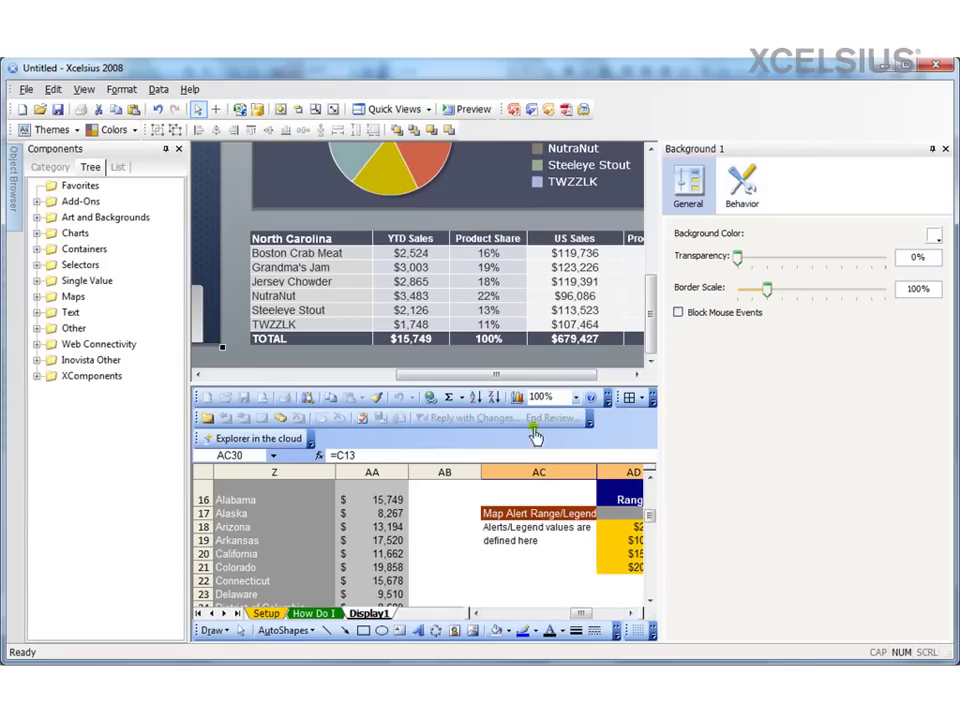
drag(467, 380, 350, 378)
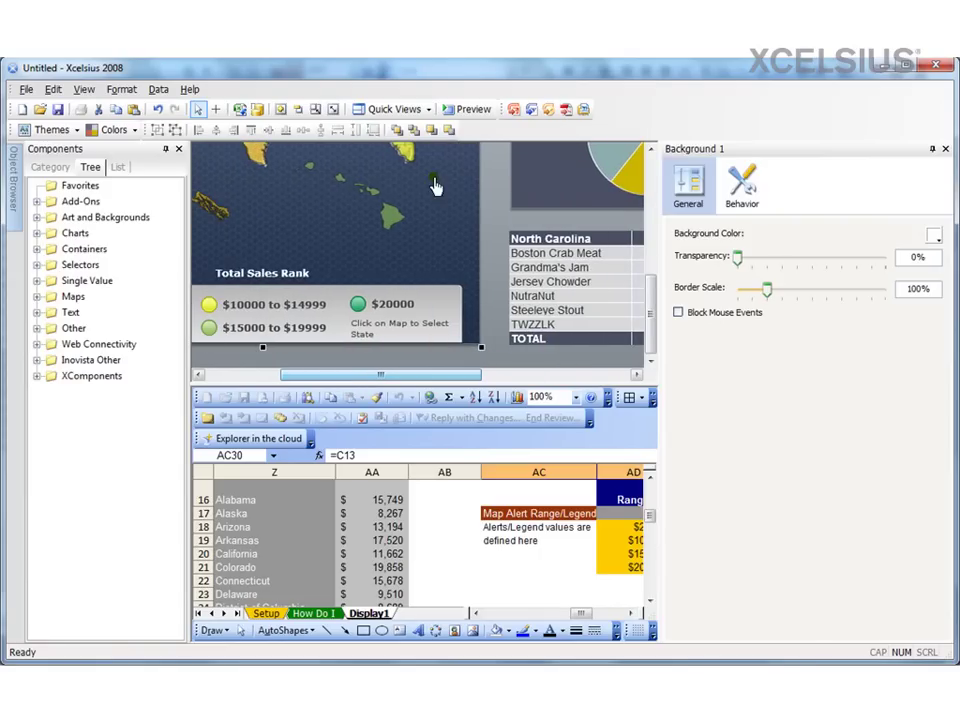
- Preview the dashboard again and examine the Arkansas sales table and the Total Sales Rank legend
click(476, 111)
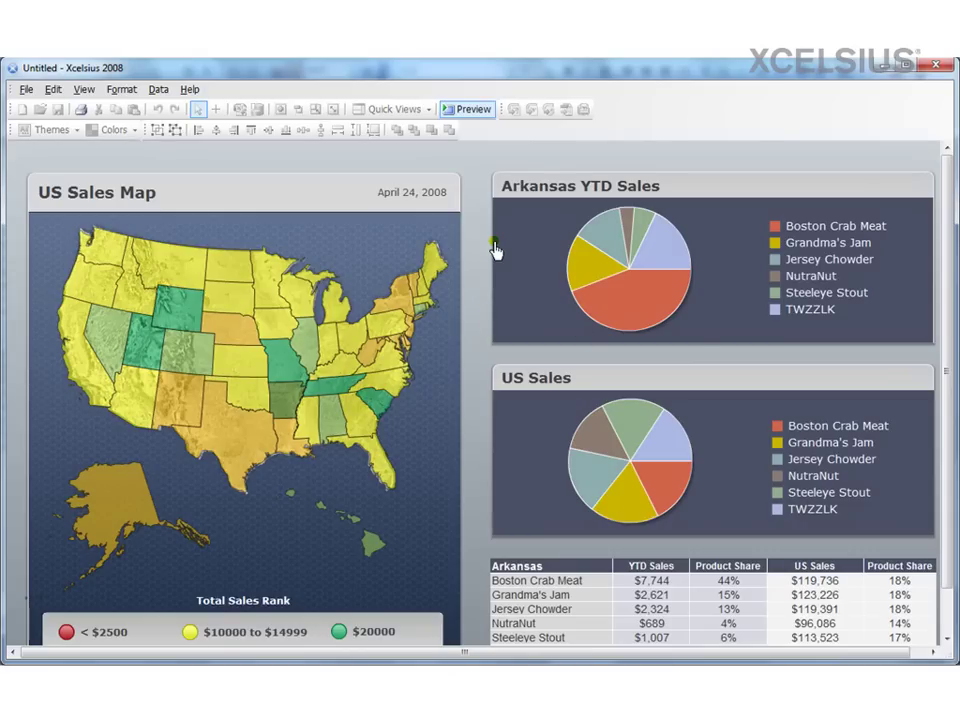
drag(951, 369, 950, 405)
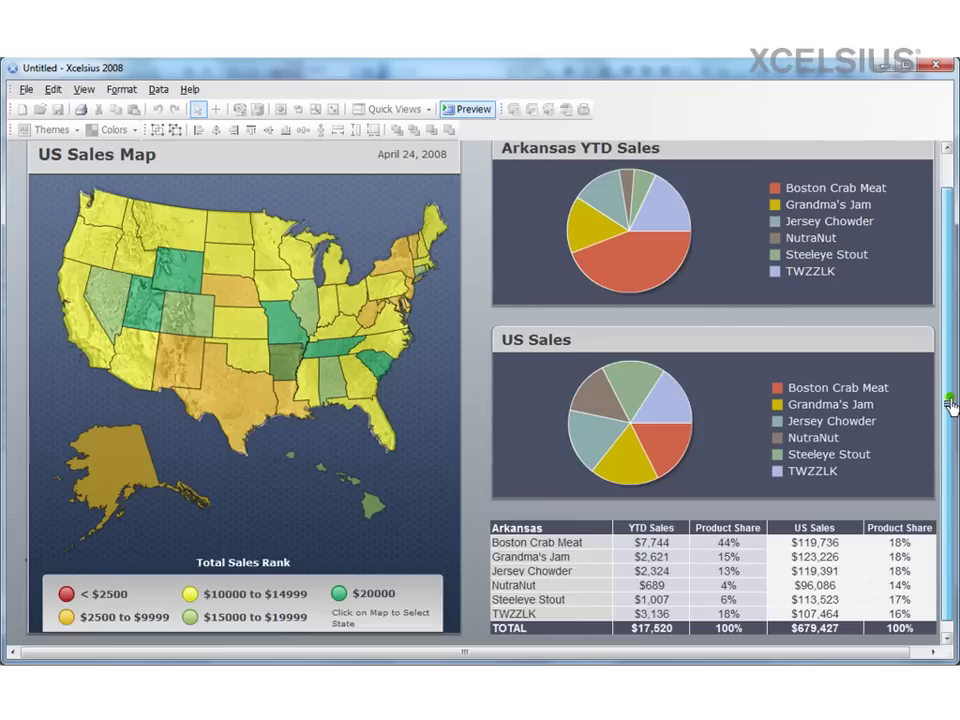